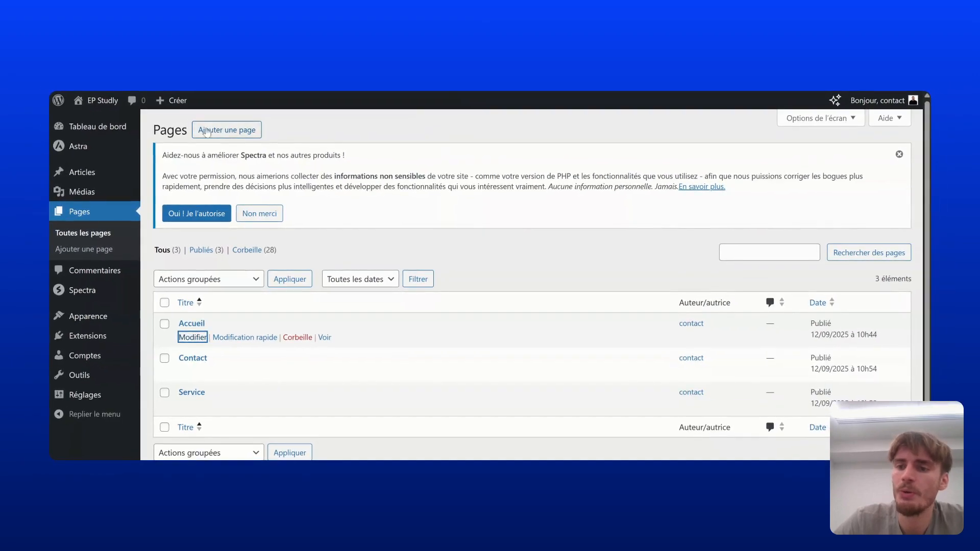
- Open the Accueil page for editing from the list of all pages
{"action": "left_click", "coordinate": [74, 212]}
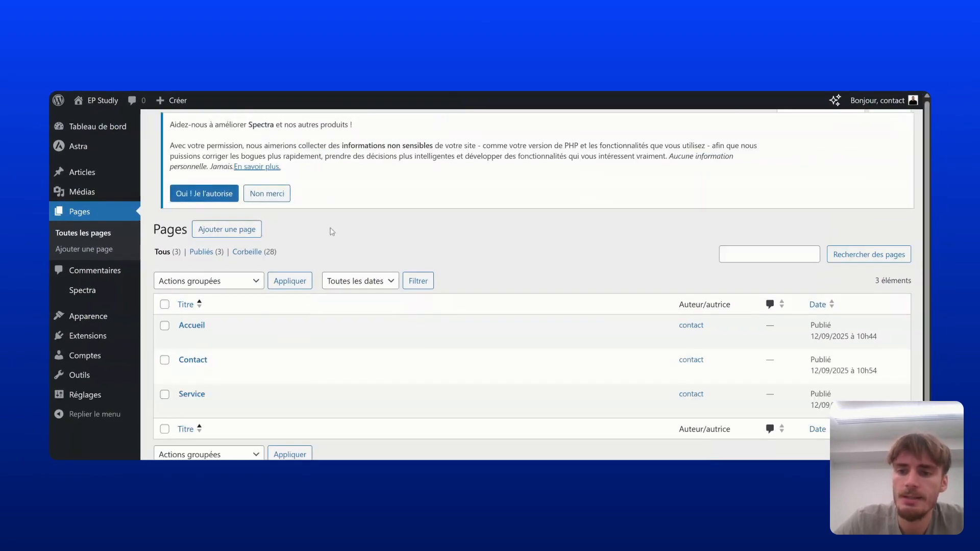
{"action": "scroll", "coordinate": [427, 257], "scroll_direction": "down", "scroll_amount": 1}
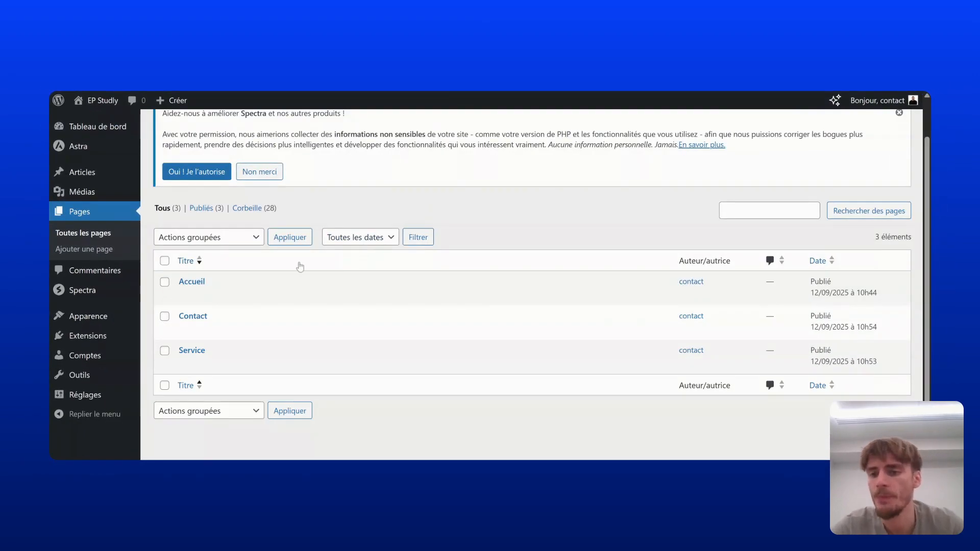
{"action": "left_click", "coordinate": [193, 298]}
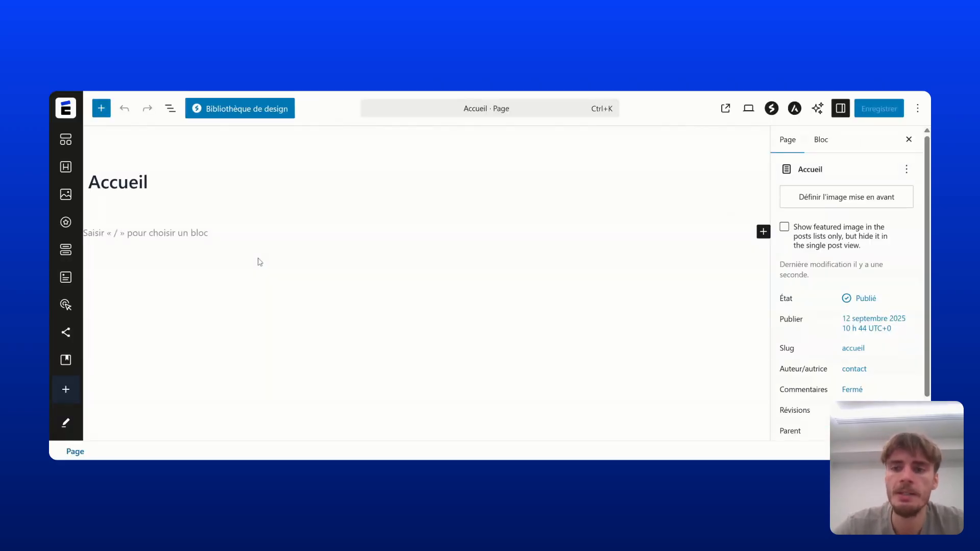
- Add a heading block reading "TITRE" and, below it, a paragraph block reading "Paragraphe"
{"action": "left_click", "coordinate": [761, 233]}
{"action": "left_click", "coordinate": [730, 316]}
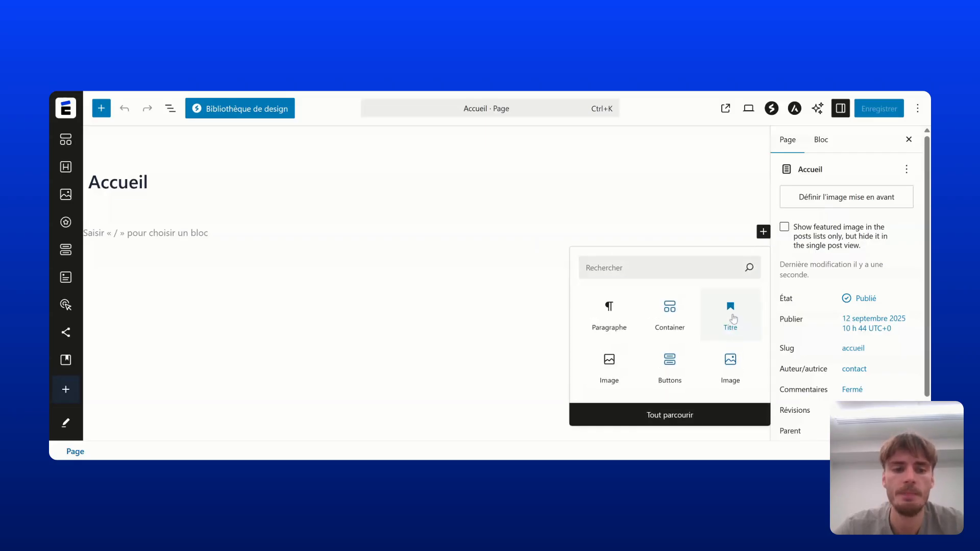
{"action": "type", "text": "TITRE"}
{"action": "key", "text": "Return"}
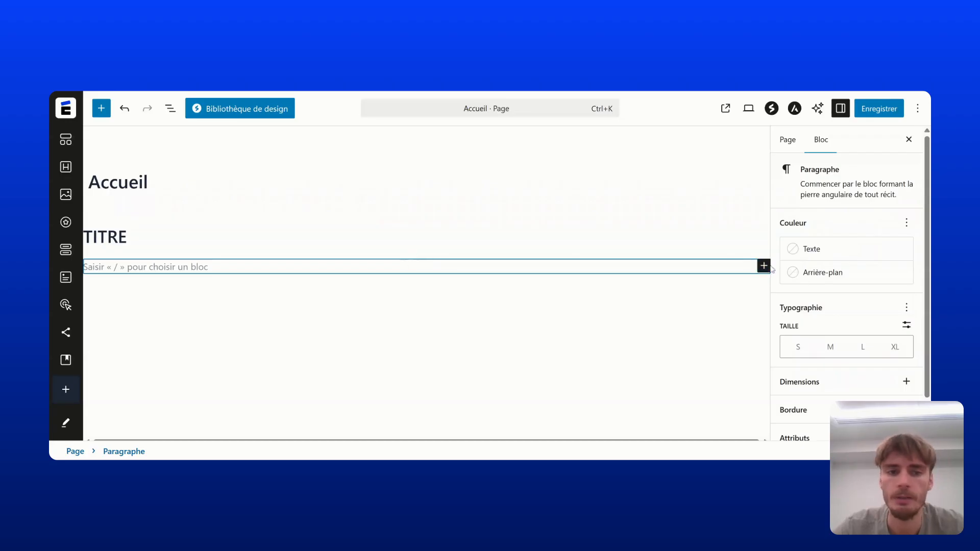
{"action": "left_click", "coordinate": [764, 266]}
{"action": "left_click", "coordinate": [604, 347]}
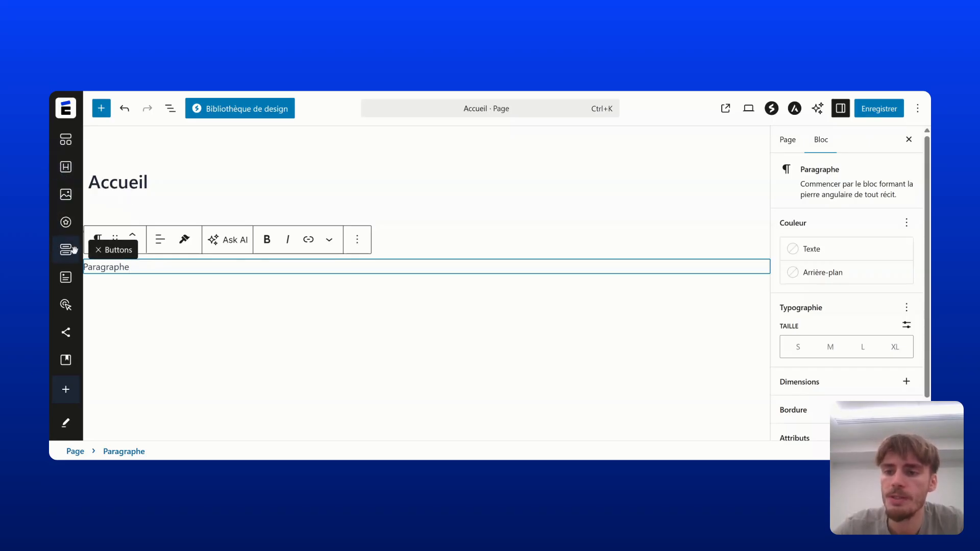
- Add a Buttons block below the paragraph and align it to the left
{"action": "left_click", "coordinate": [73, 249]}
{"action": "left_click", "coordinate": [73, 250]}
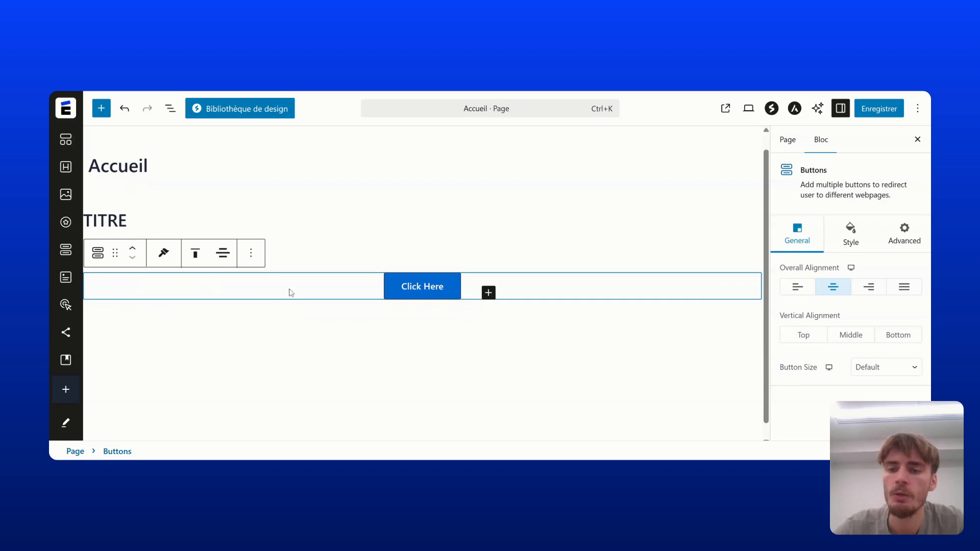
{"action": "left_click", "coordinate": [222, 254]}
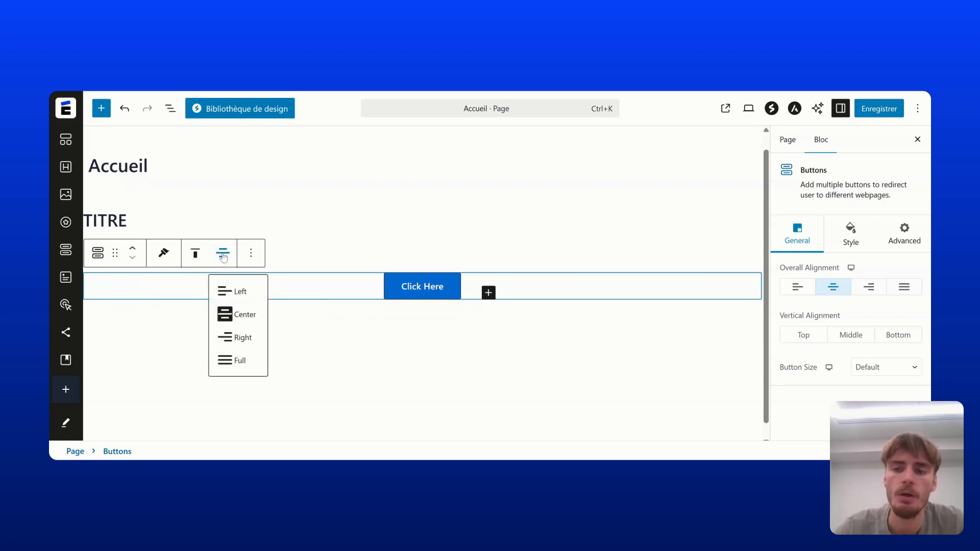
{"action": "left_click", "coordinate": [239, 291]}
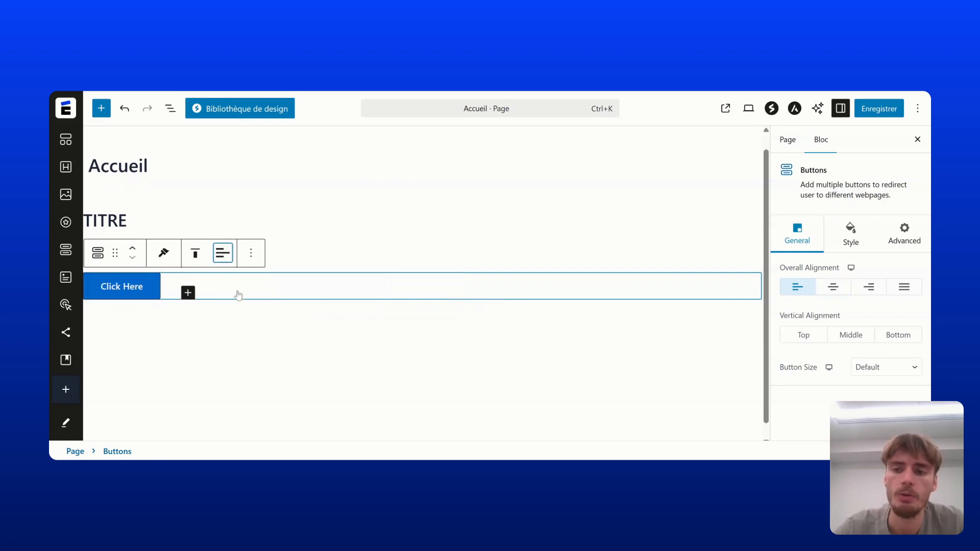
- Replace the button's label with "Contactez nous"
{"action": "left_click", "coordinate": [120, 286]}
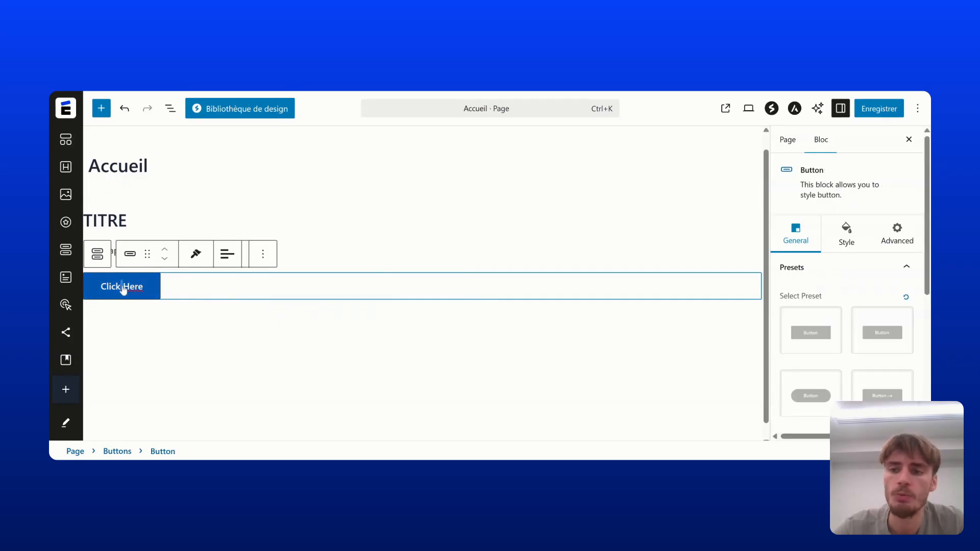
{"action": "triple_click", "coordinate": [123, 286]}
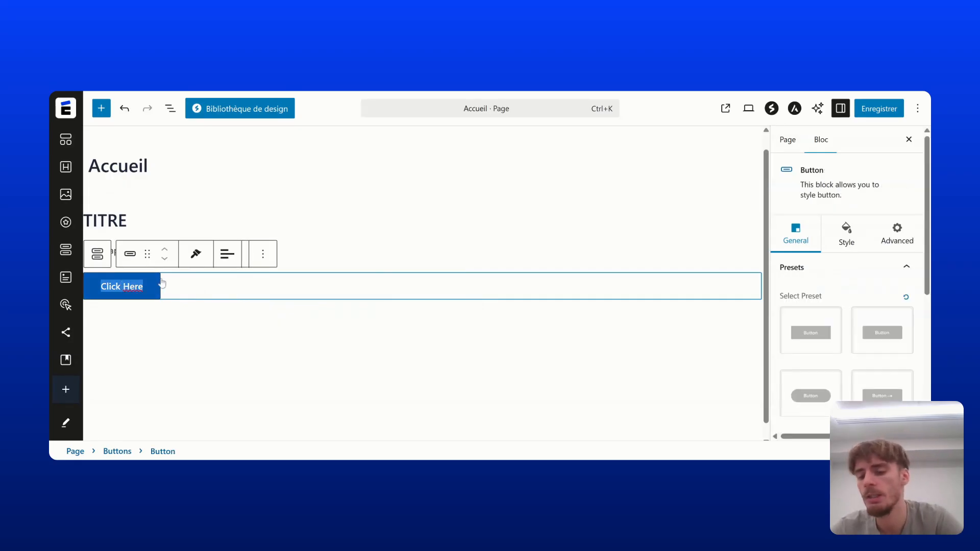
{"action": "type", "text": "Conta"}
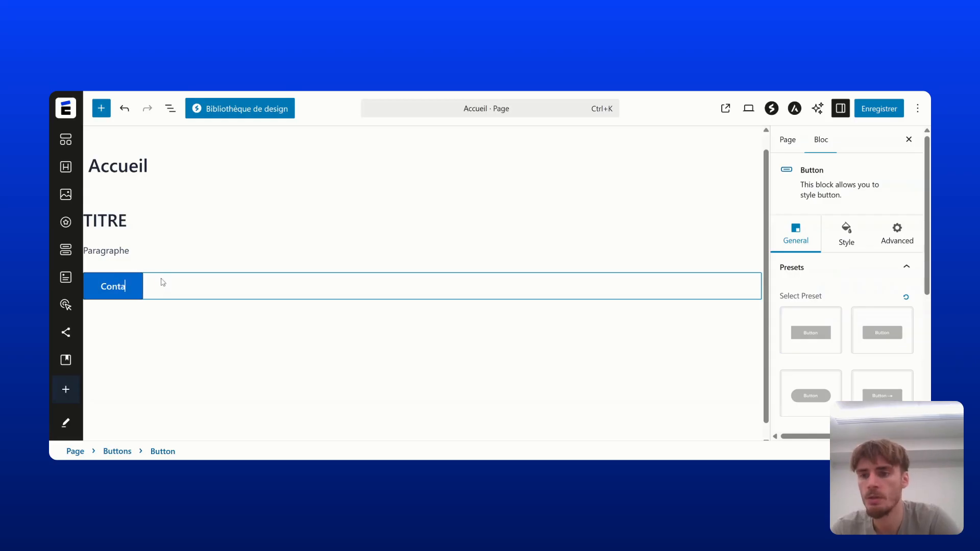
{"action": "type", "text": "ctez nous"}
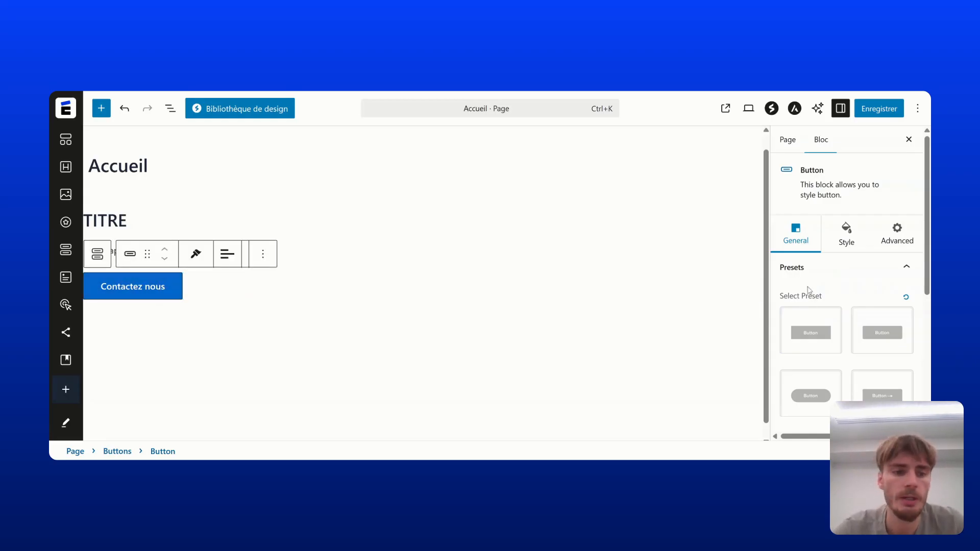
- Open the button's link address for editing in its content settings and save the page
{"action": "scroll", "coordinate": [834, 284], "scroll_direction": "down", "scroll_amount": 3}
{"action": "scroll", "coordinate": [833, 284], "scroll_direction": "down", "scroll_amount": 2}
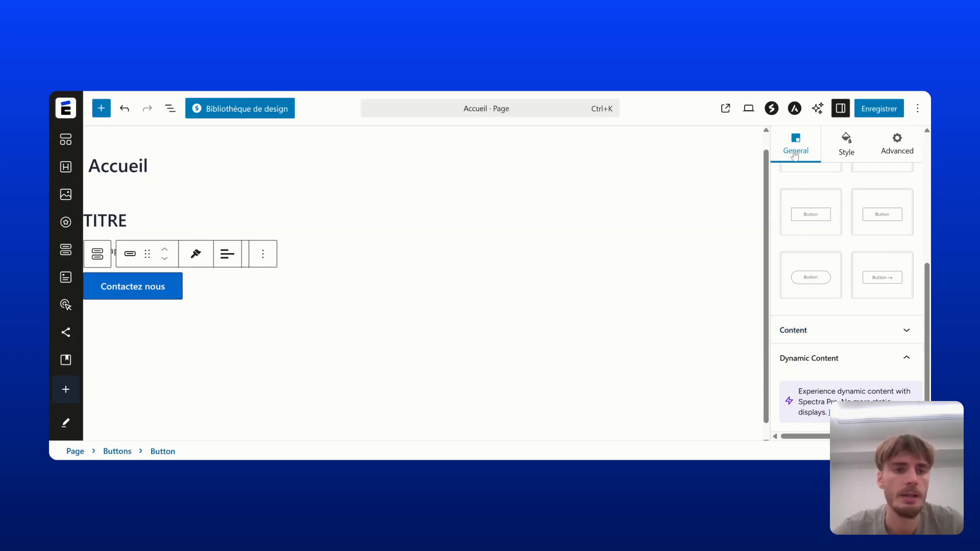
{"action": "left_click", "coordinate": [820, 329]}
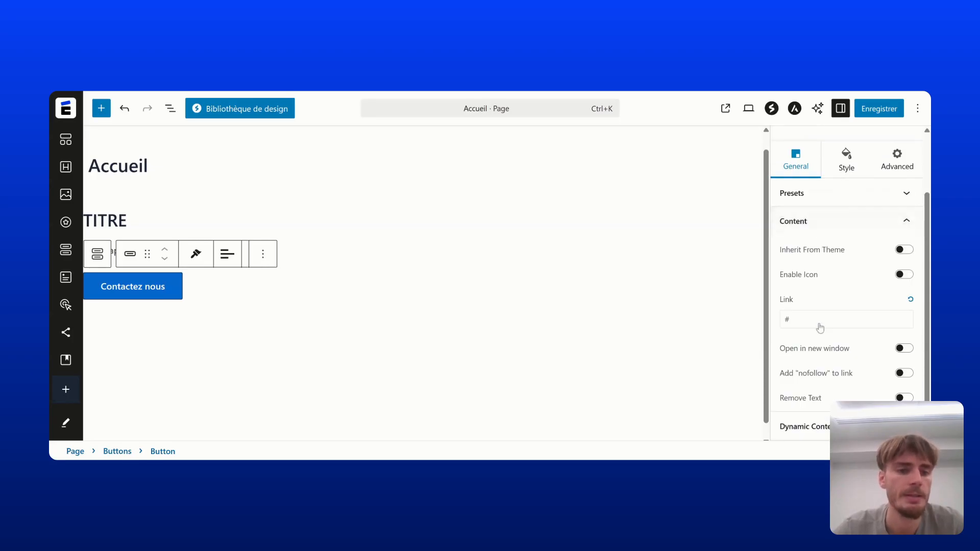
{"action": "left_click", "coordinate": [796, 320]}
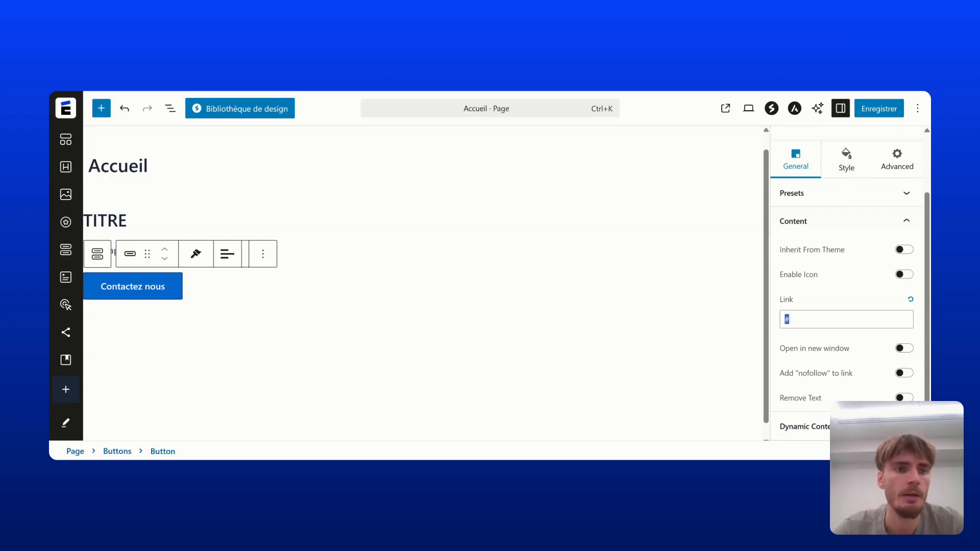
{"action": "left_click", "coordinate": [879, 109]}
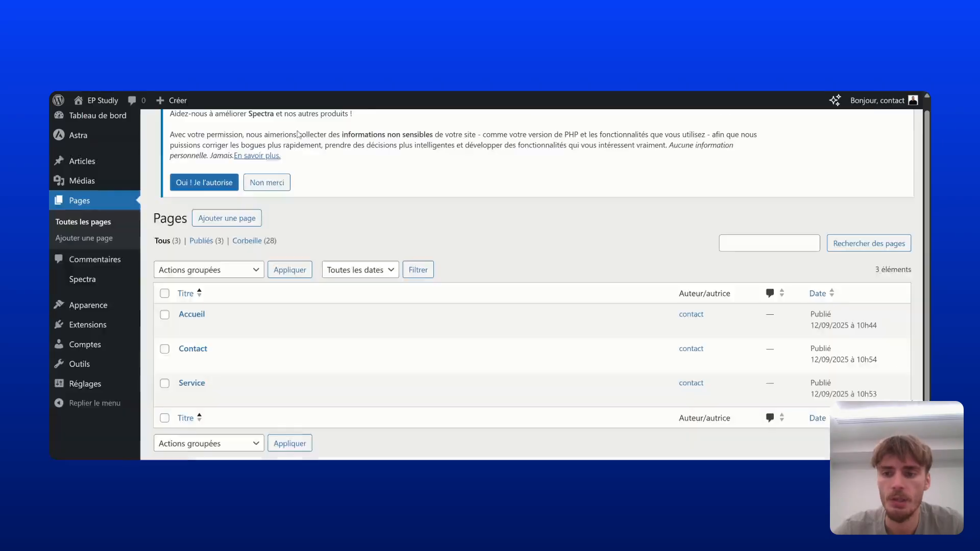
- View the site's published Contact page to get its address, and return to the list of pages
{"action": "left_click", "coordinate": [324, 330]}
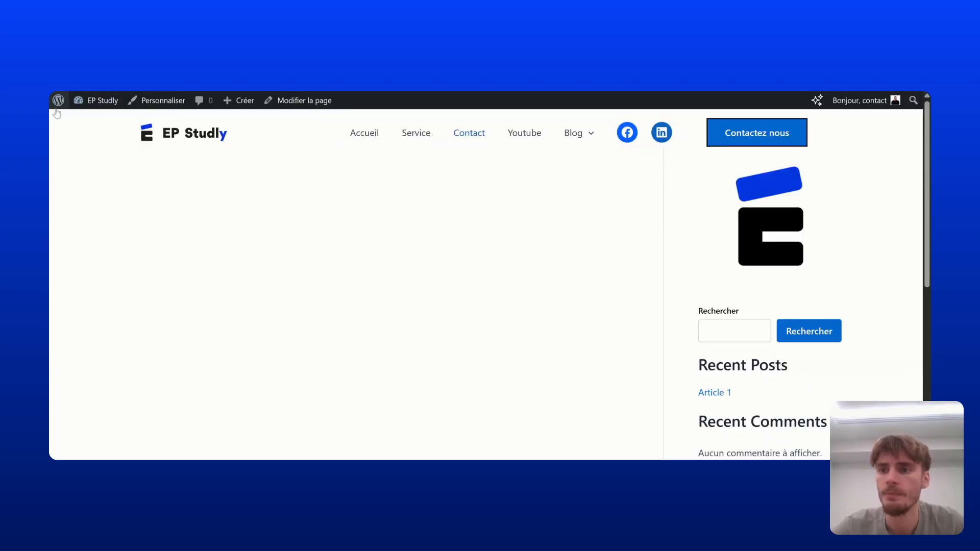
{"action": "mouse_move", "coordinate": [58, 100]}
{"action": "left_click", "coordinate": [77, 121]}
{"action": "left_click", "coordinate": [283, 187]}
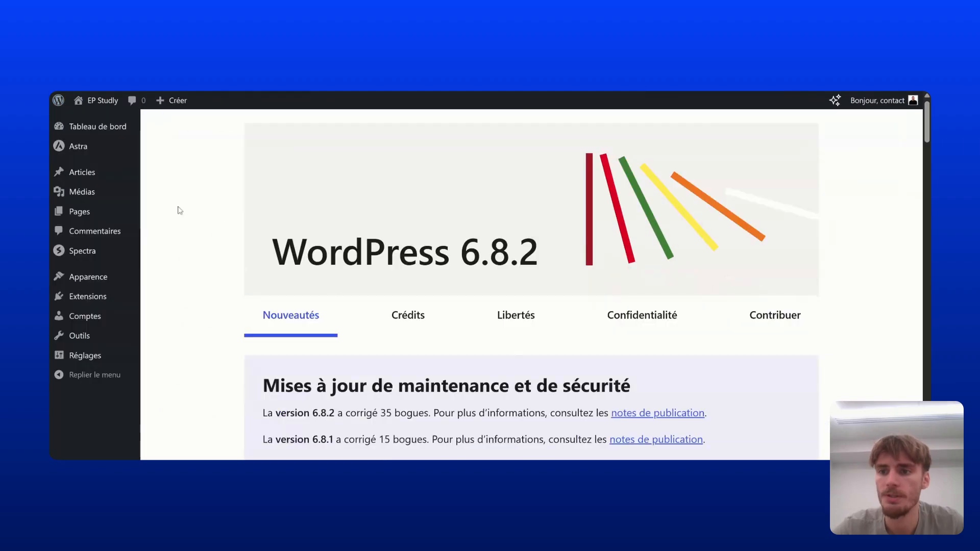
{"action": "left_click", "coordinate": [123, 212]}
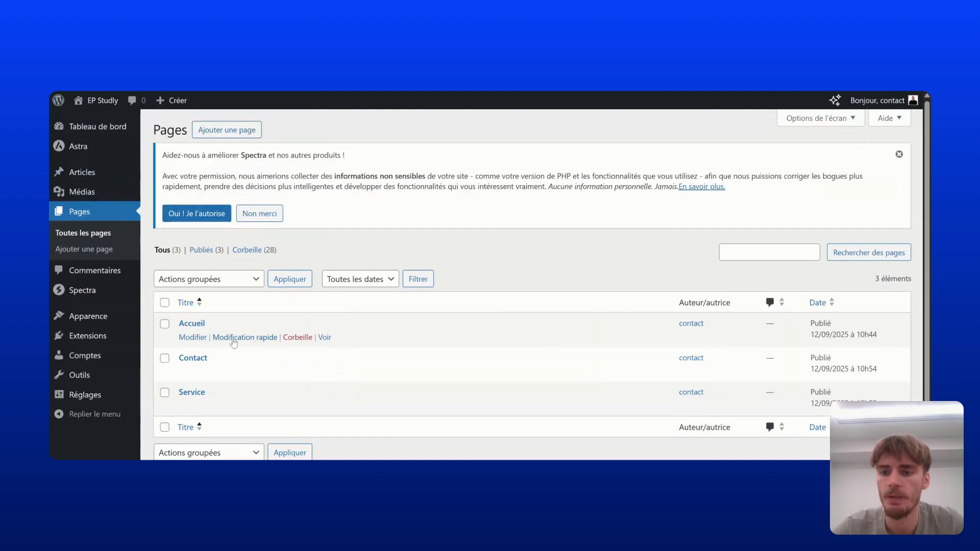
{"action": "left_click", "coordinate": [207, 338]}
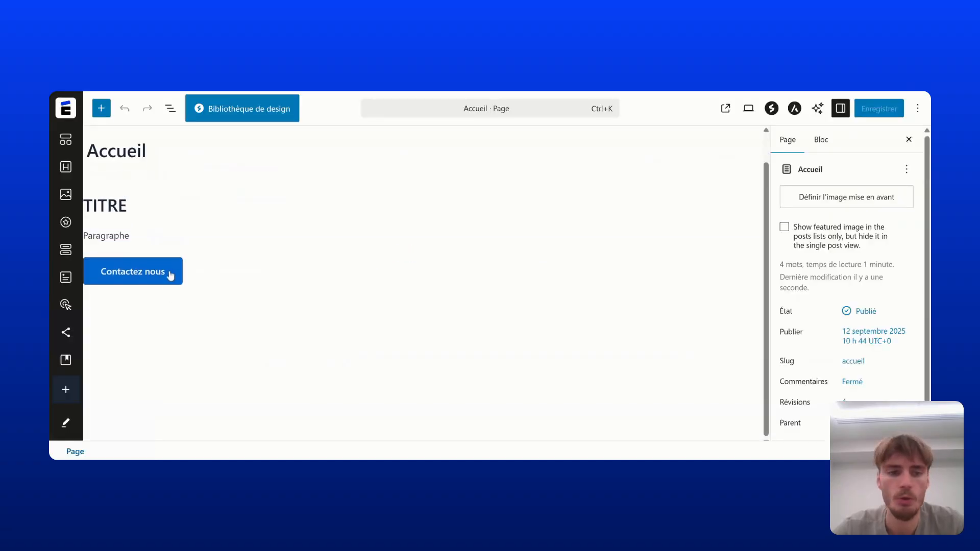
{"action": "left_click", "coordinate": [169, 273]}
{"action": "scroll", "coordinate": [841, 345], "scroll_direction": "down", "scroll_amount": 3}
{"action": "left_click", "coordinate": [841, 345]}
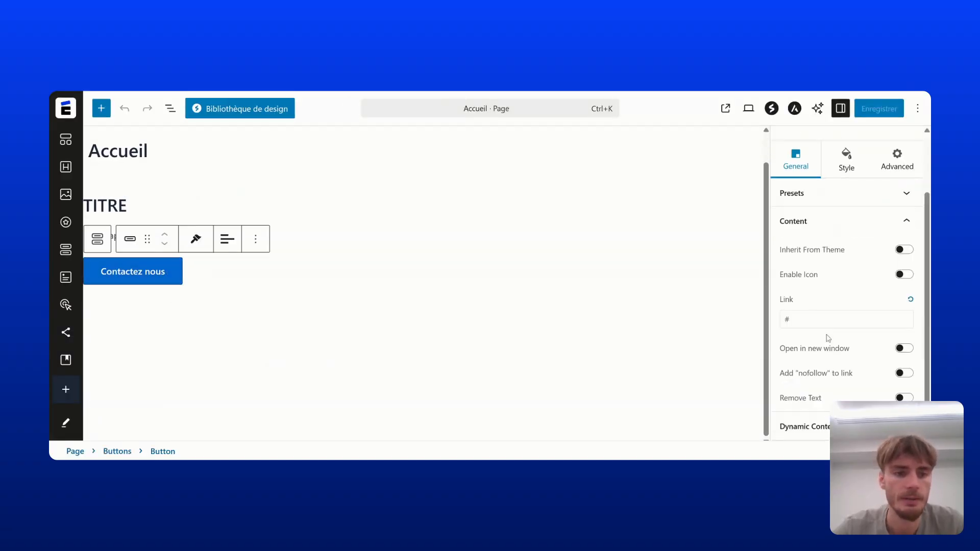
{"action": "type", "text": "https://ep-studly.ep-playground.fr/contact"}
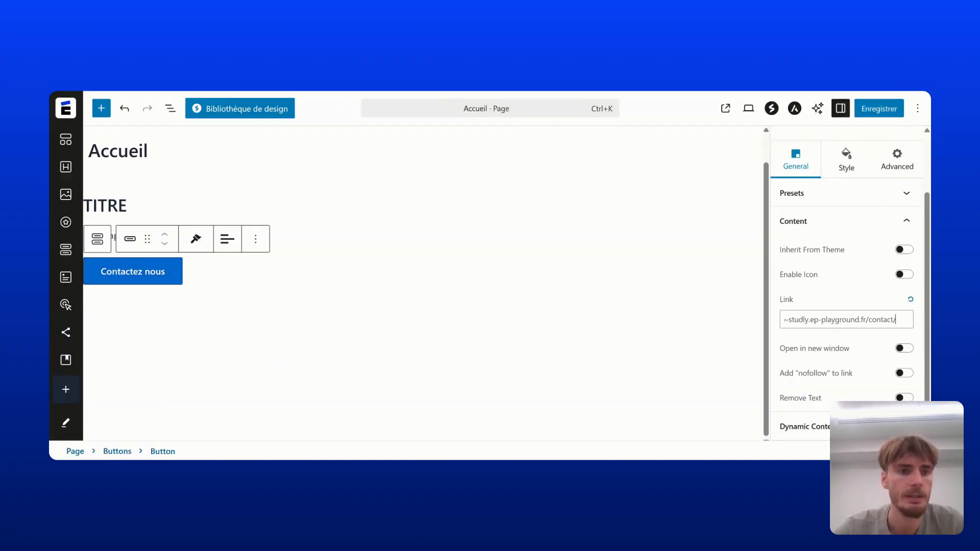
{"action": "left_click", "coordinate": [874, 114]}
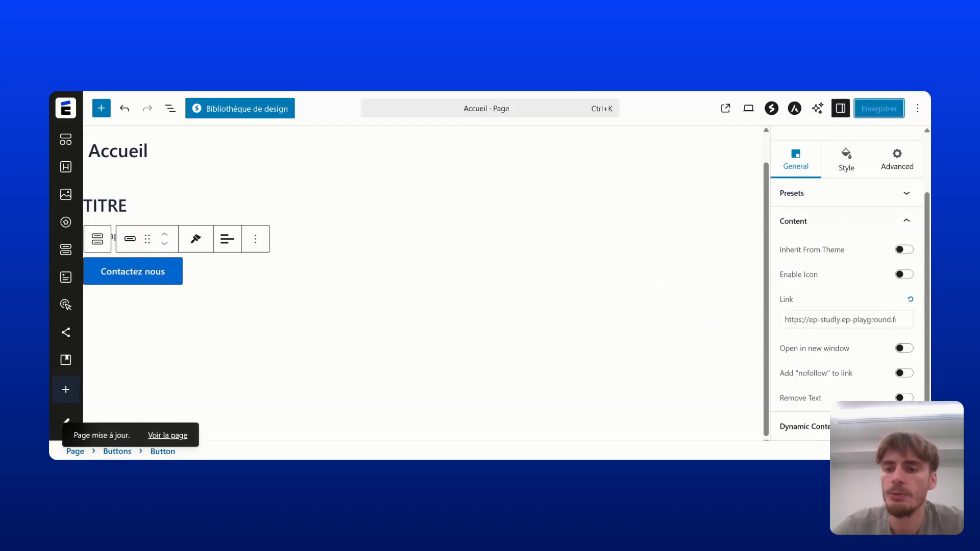
{"action": "scroll", "coordinate": [211, 180], "scroll_direction": "up", "scroll_amount": 1}
{"action": "left_click", "coordinate": [219, 236]}
{"action": "left_click", "coordinate": [227, 266]}
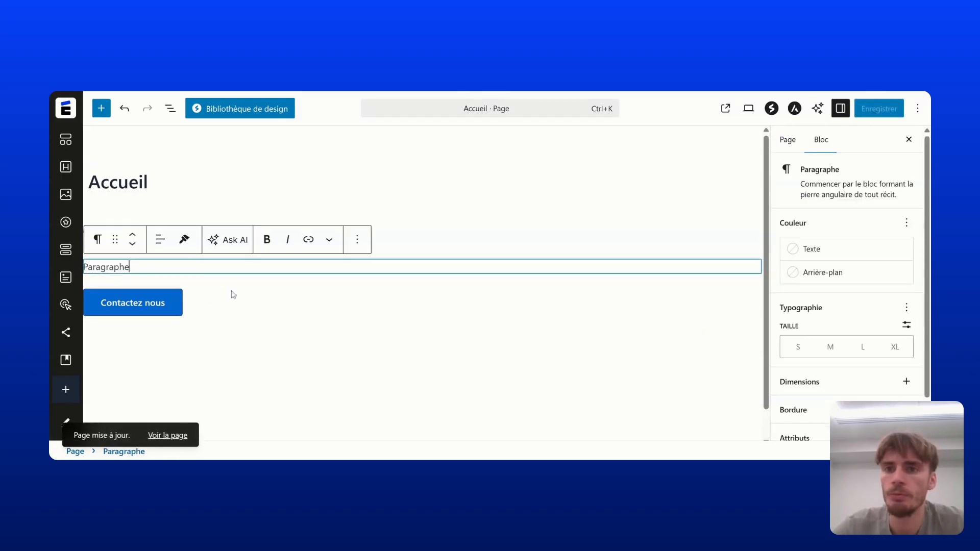
{"action": "left_click", "coordinate": [233, 295]}
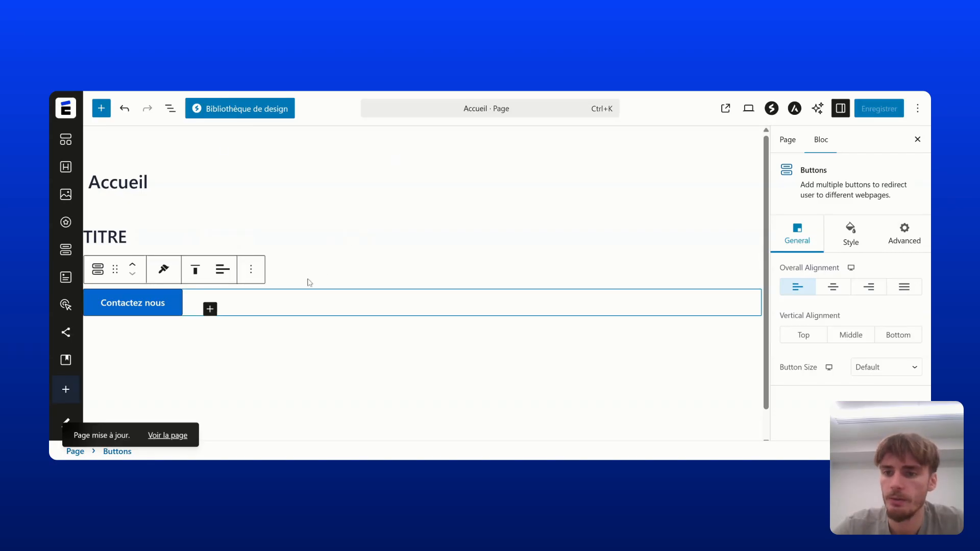
- Add an Image block below the button and fill it with the graduation crowd photo from the media library
{"action": "left_click", "coordinate": [261, 337]}
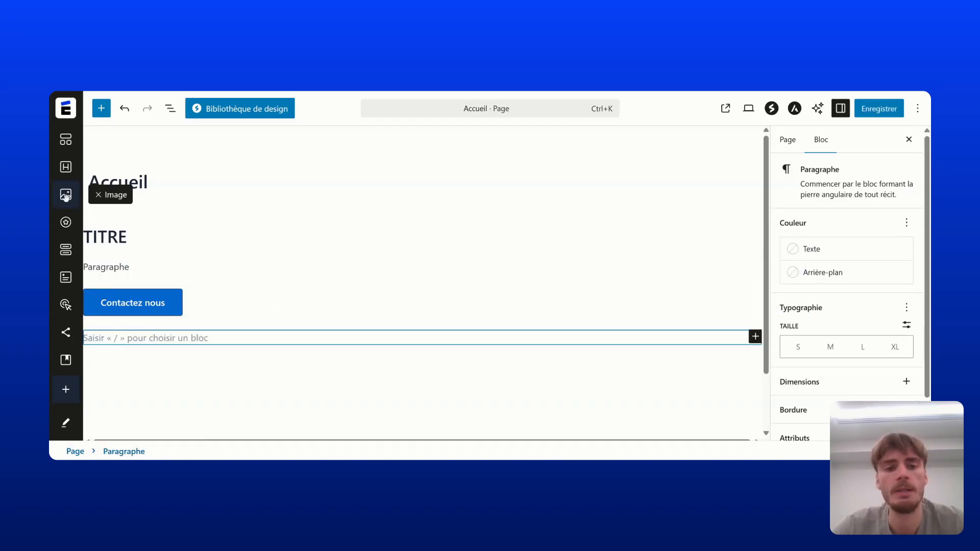
{"action": "left_click_drag", "start_coordinate": [65, 196], "coordinate": [122, 333]}
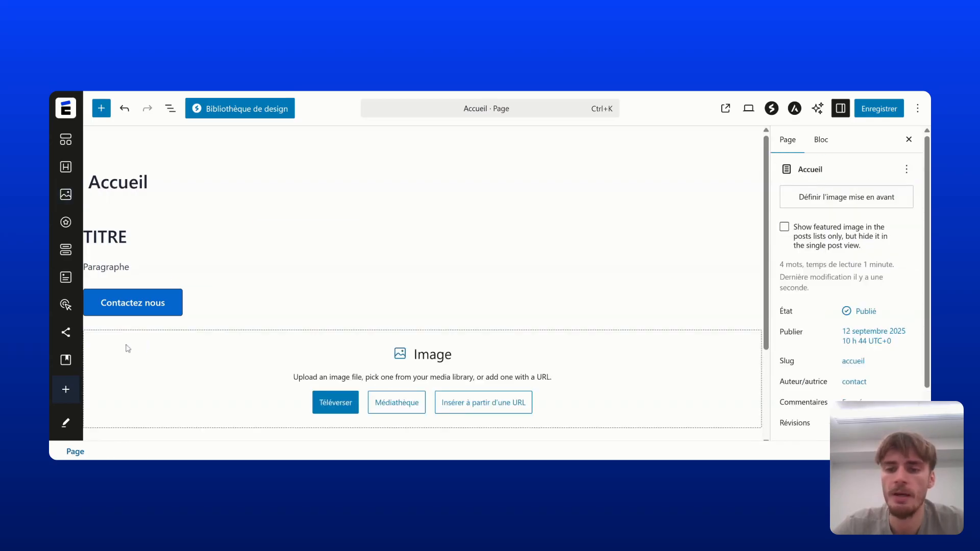
{"action": "scroll", "coordinate": [280, 339], "scroll_direction": "down", "scroll_amount": 3}
{"action": "left_click", "coordinate": [400, 287]}
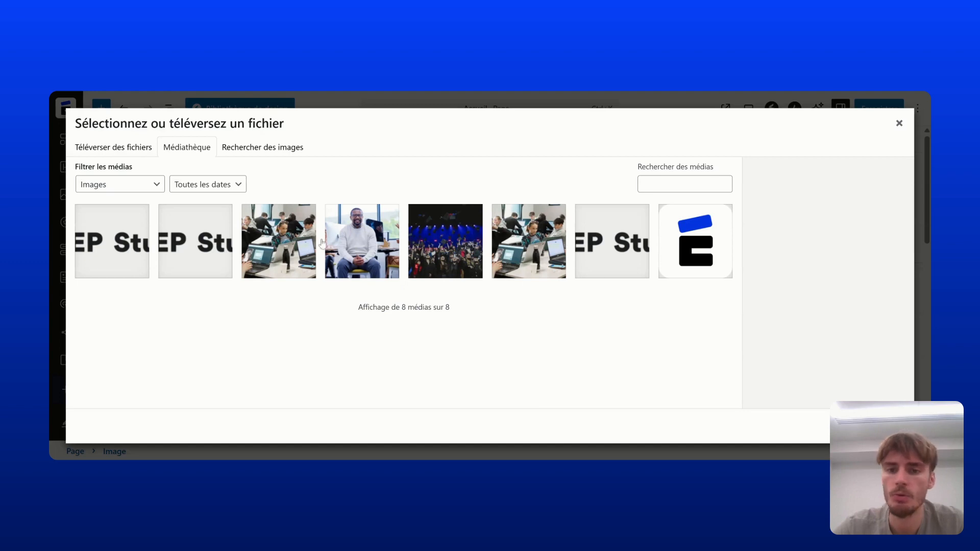
{"action": "left_click", "coordinate": [471, 237]}
{"action": "left_click", "coordinate": [876, 426]}
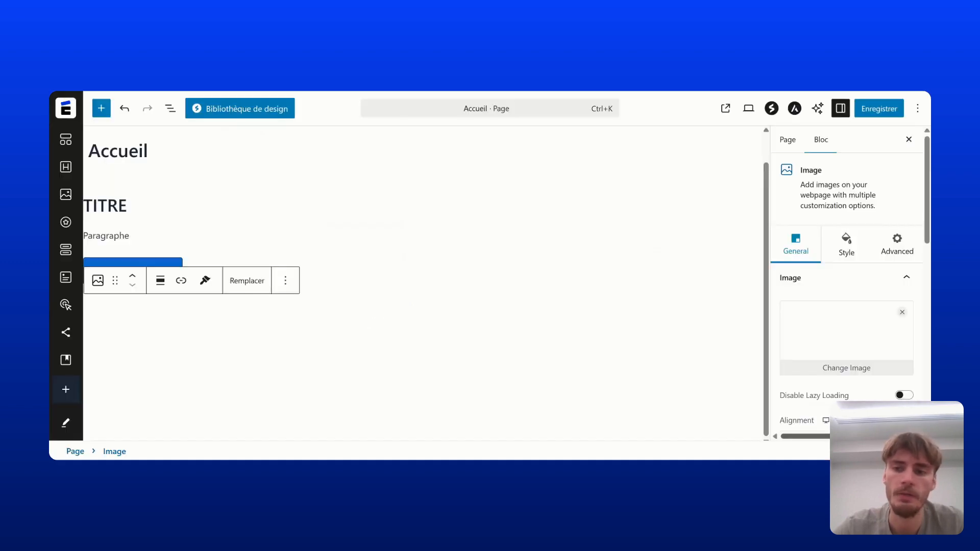
- Set the graduation image's alignment to Grande largeur
{"action": "scroll", "coordinate": [536, 329], "scroll_direction": "down", "scroll_amount": 1}
{"action": "left_click", "coordinate": [160, 224]}
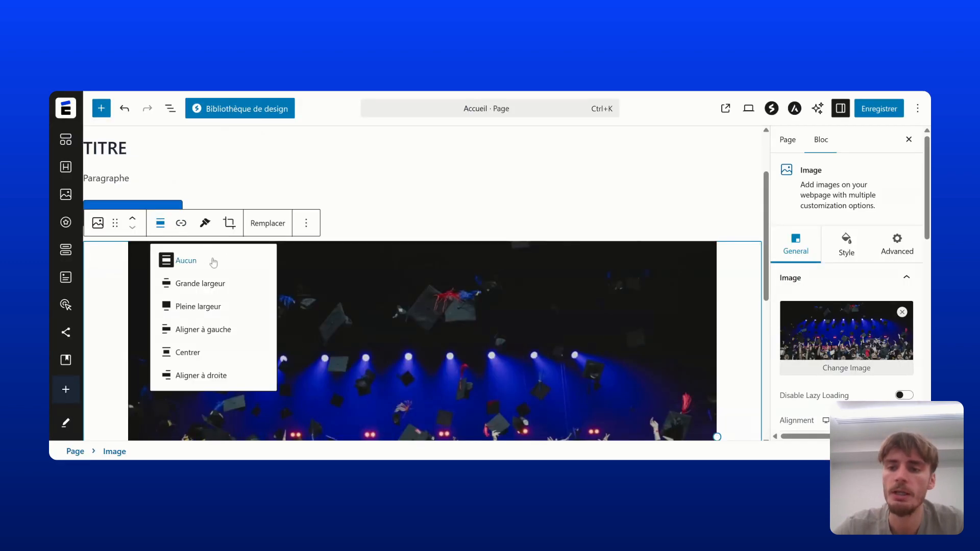
{"action": "left_click", "coordinate": [204, 284]}
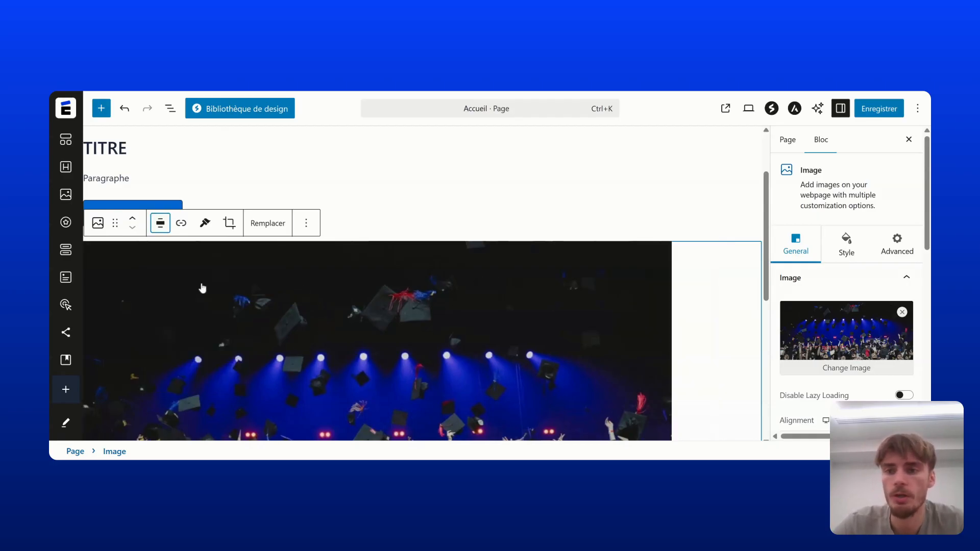
- Set the graduation image's alignment to Pleine largeur and save the page
{"action": "left_click", "coordinate": [160, 223]}
{"action": "left_click", "coordinate": [241, 306]}
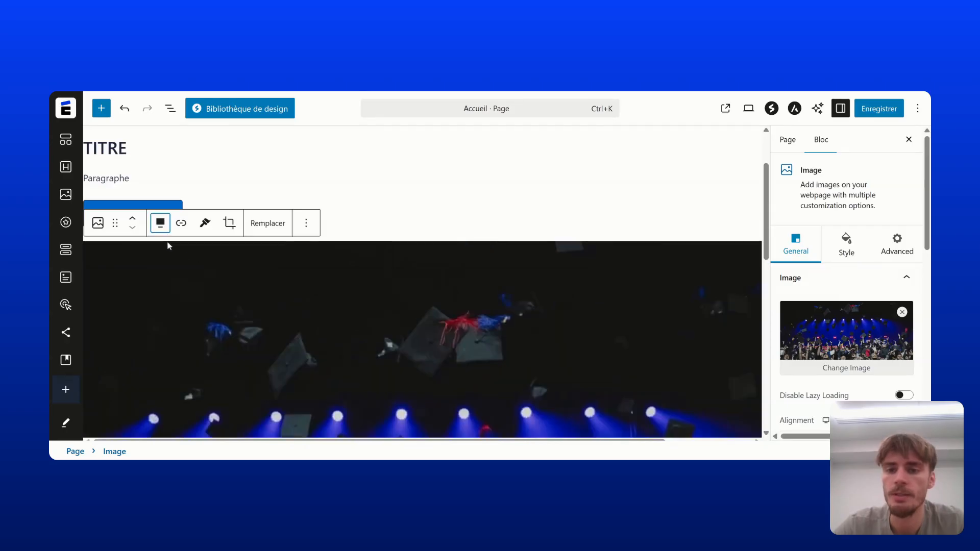
{"action": "left_click", "coordinate": [889, 114]}
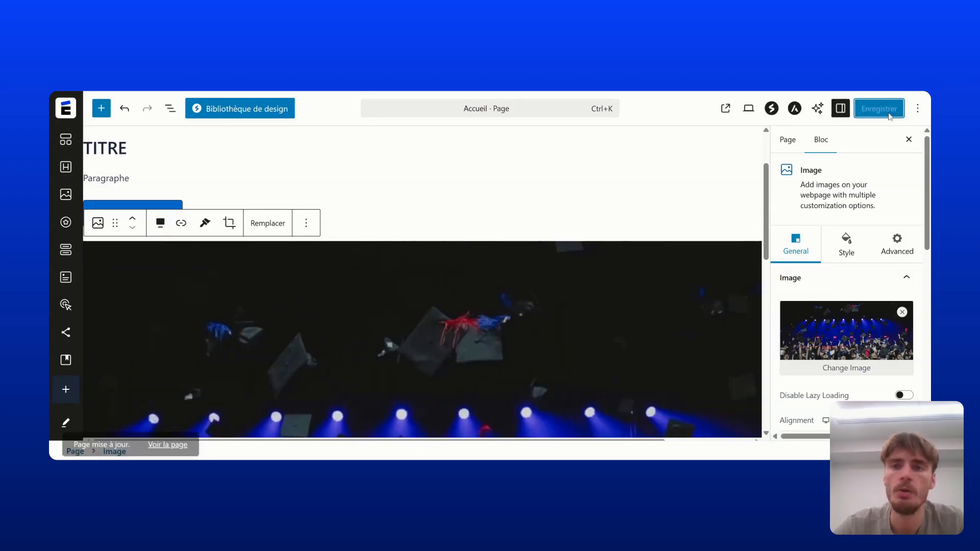
{"action": "scroll", "coordinate": [472, 219], "scroll_direction": "up", "scroll_amount": 2}
{"action": "scroll", "coordinate": [472, 219], "scroll_direction": "down", "scroll_amount": 5}
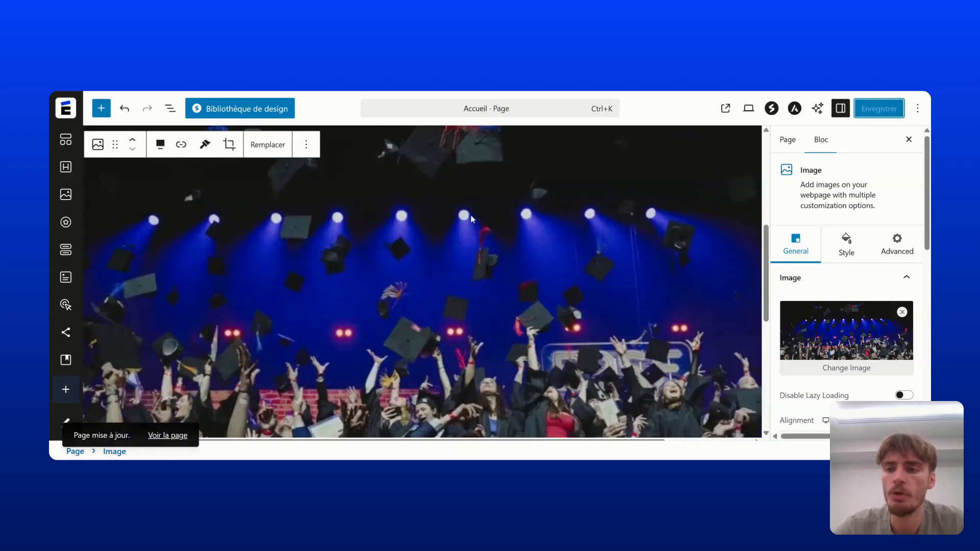
- Add the Galerie block to the Quick Action Bar by searching for "Gale"
{"action": "scroll", "coordinate": [466, 222], "scroll_direction": "down", "scroll_amount": 3}
{"action": "scroll", "coordinate": [452, 221], "scroll_direction": "up", "scroll_amount": 5}
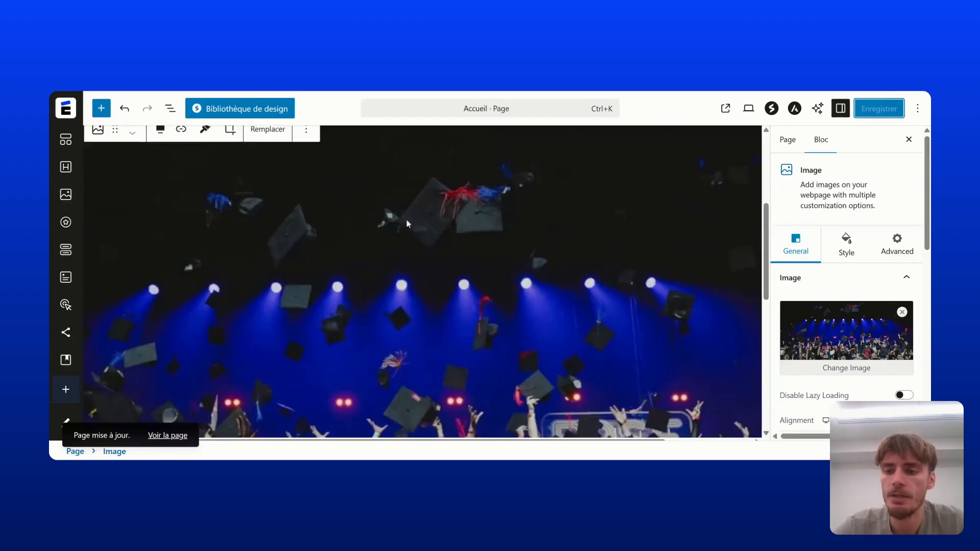
{"action": "scroll", "coordinate": [407, 224], "scroll_direction": "down", "scroll_amount": 1}
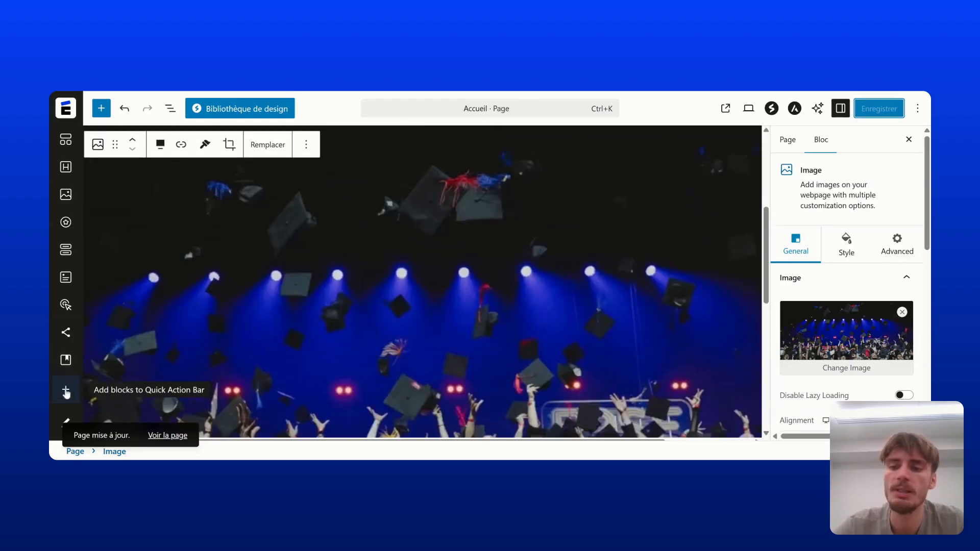
{"action": "left_click", "coordinate": [66, 391]}
{"action": "type", "text": "G"}
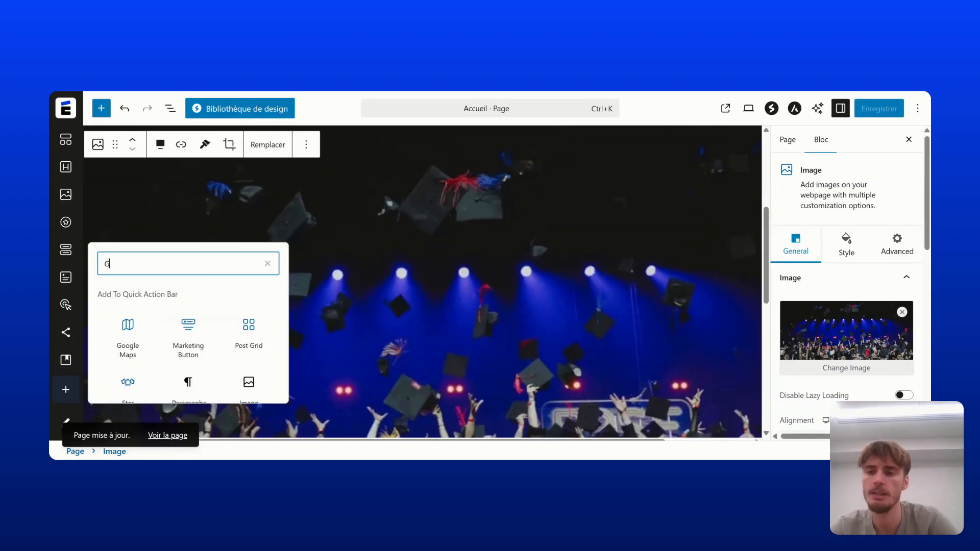
{"action": "type", "text": "ale"}
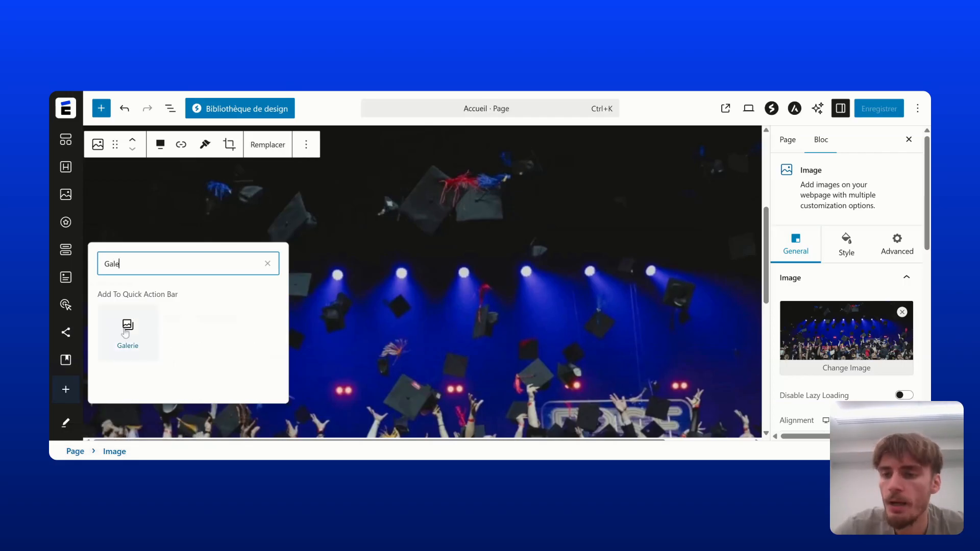
{"action": "left_click", "coordinate": [125, 332]}
{"action": "scroll", "coordinate": [66, 304], "scroll_direction": "down", "scroll_amount": 3}
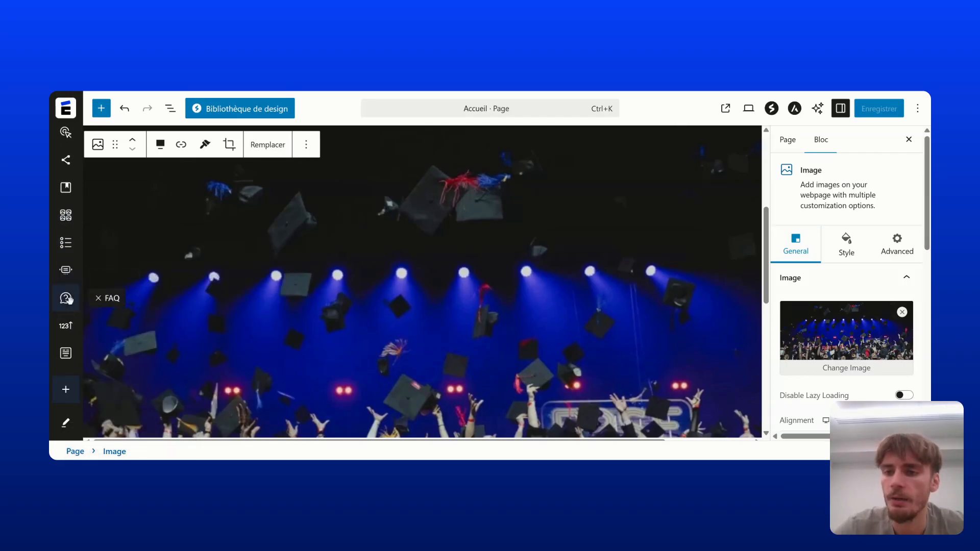
- Insert an Image Gallery block below the graduation image, filled with the classroom, man in white sweater and graduation crowd photos
{"action": "scroll", "coordinate": [327, 265], "scroll_direction": "down", "scroll_amount": 4}
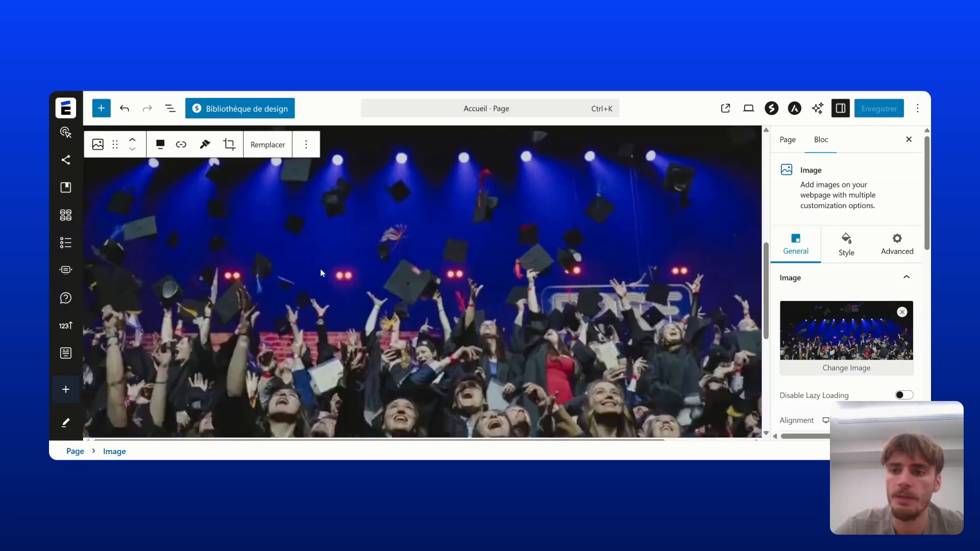
{"action": "scroll", "coordinate": [345, 273], "scroll_direction": "down", "scroll_amount": 5}
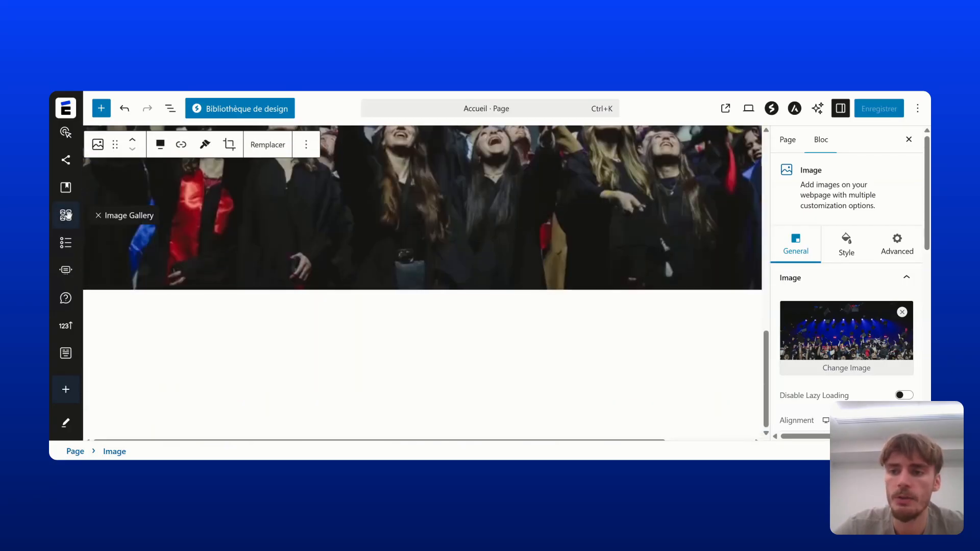
{"action": "left_click", "coordinate": [69, 215]}
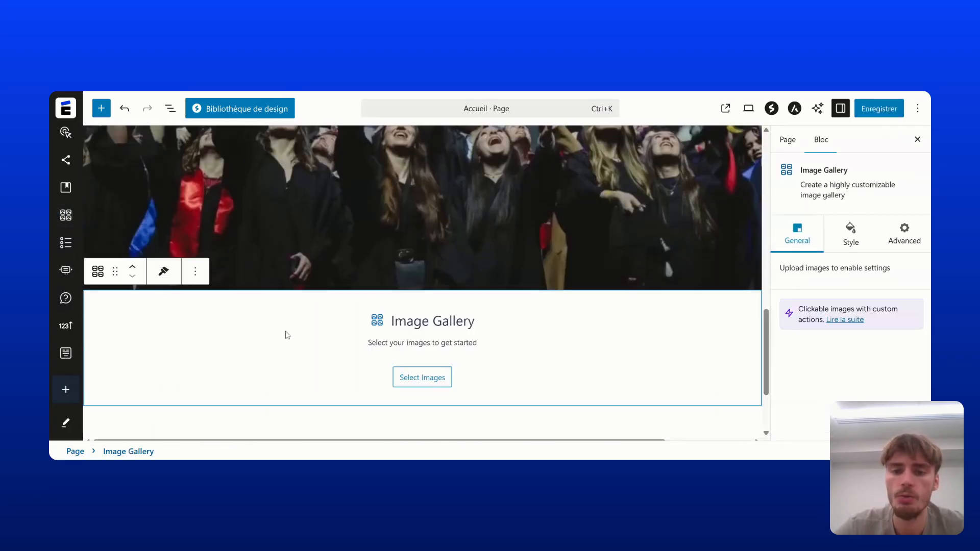
{"action": "scroll", "coordinate": [330, 329], "scroll_direction": "down", "scroll_amount": 2}
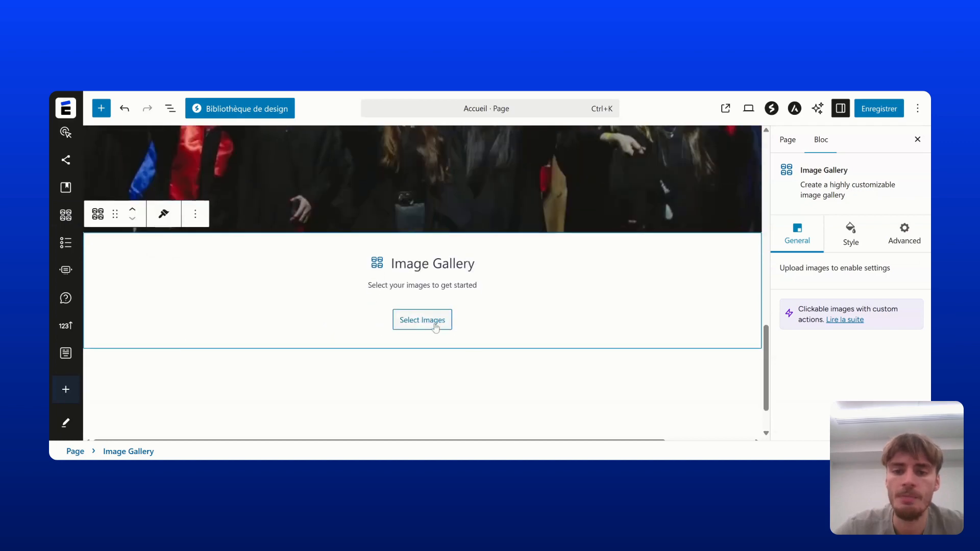
{"action": "left_click", "coordinate": [418, 321]}
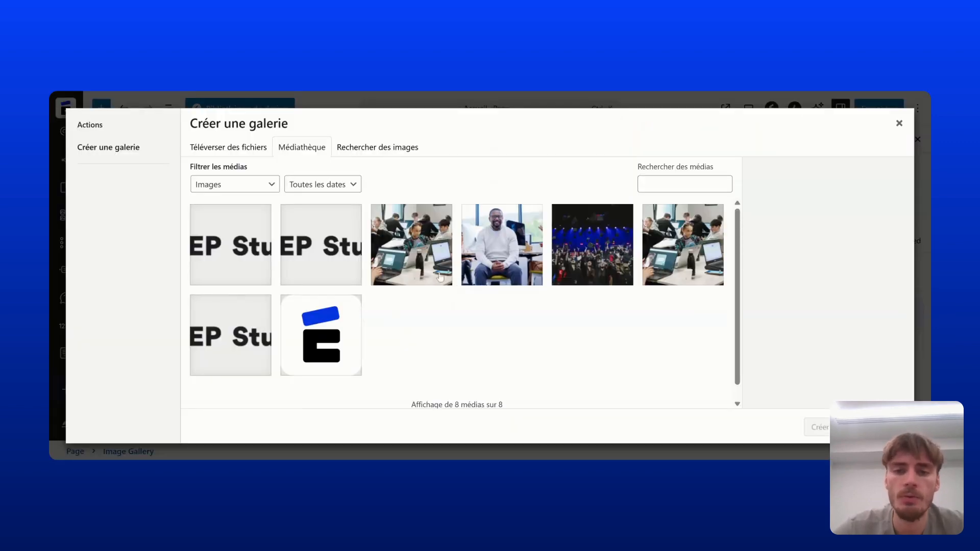
{"action": "left_click", "coordinate": [429, 246]}
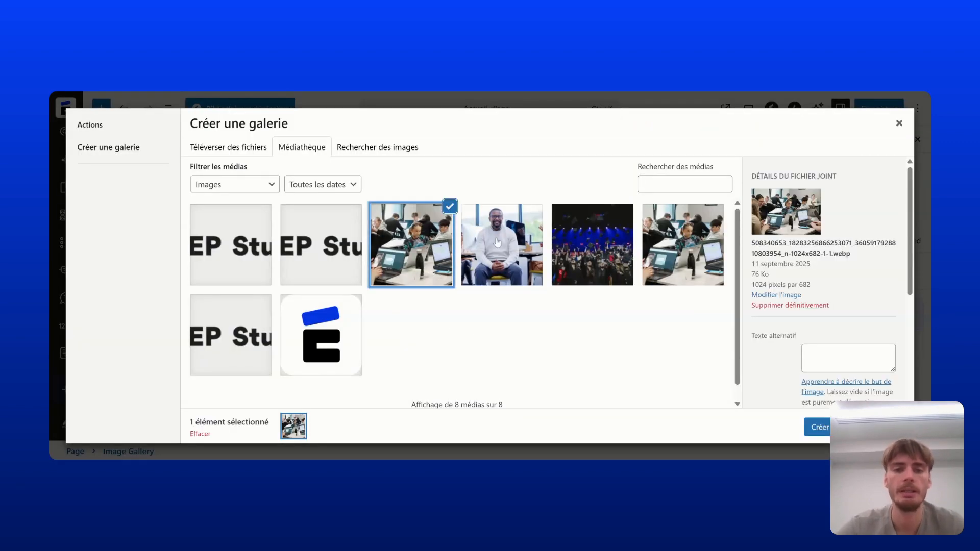
{"action": "left_click", "coordinate": [497, 242]}
{"action": "left_click", "coordinate": [592, 244]}
{"action": "left_click", "coordinate": [819, 427]}
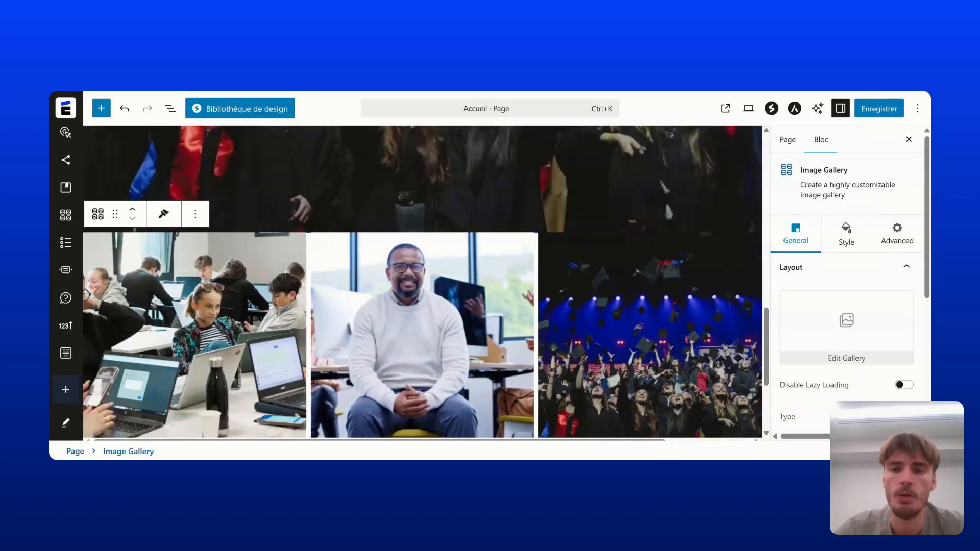
- Delete the full-width graduation Image block between the "Contactez nous" button and the image gallery
{"action": "scroll", "coordinate": [534, 293], "scroll_direction": "up", "scroll_amount": 5}
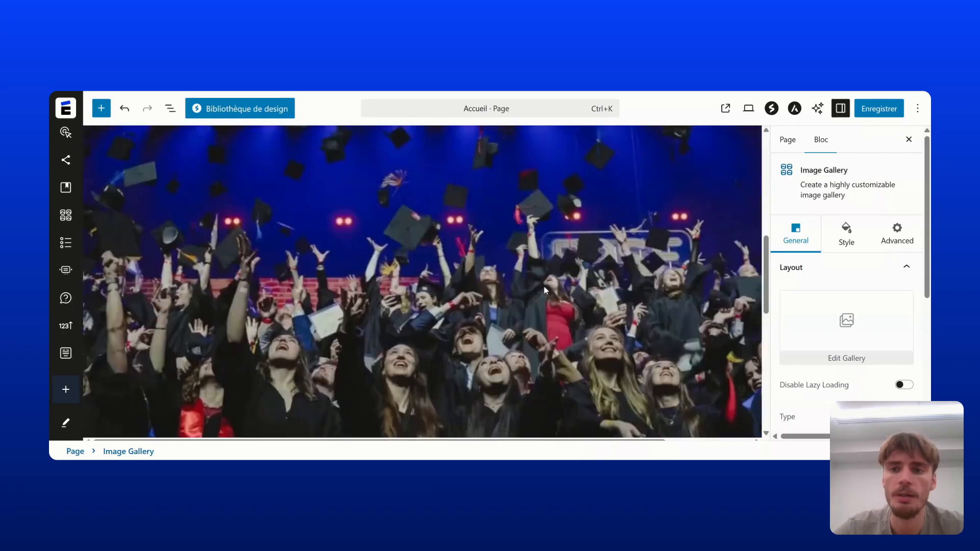
{"action": "scroll", "coordinate": [535, 293], "scroll_direction": "down", "scroll_amount": 3}
{"action": "scroll", "coordinate": [535, 293], "scroll_direction": "up", "scroll_amount": 5}
{"action": "left_click", "coordinate": [475, 281]}
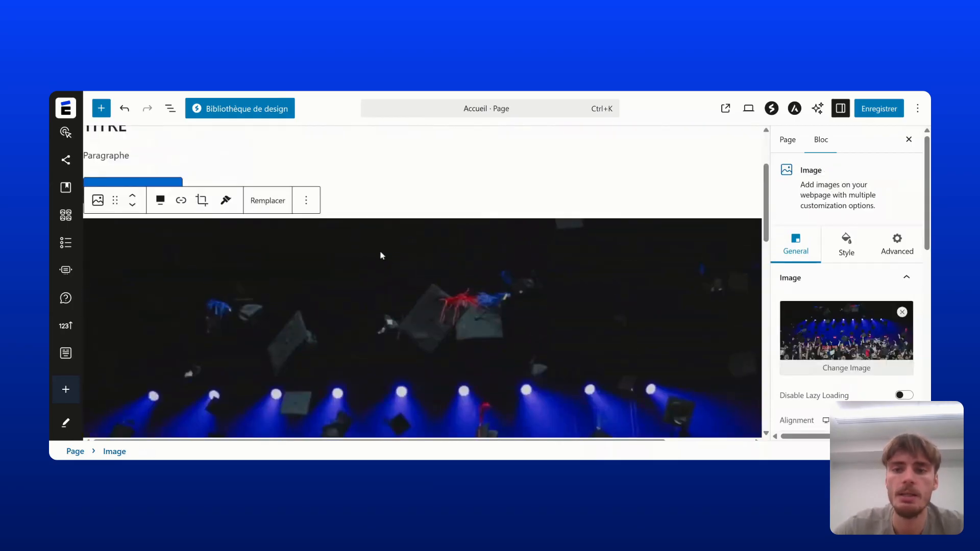
{"action": "left_click", "coordinate": [306, 200]}
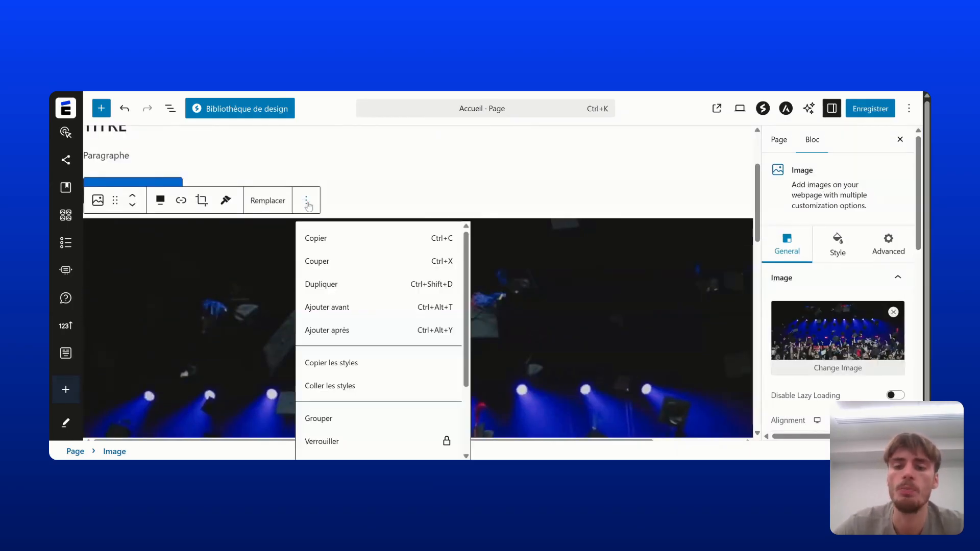
{"action": "scroll", "coordinate": [369, 446], "scroll_direction": "down", "scroll_amount": 2}
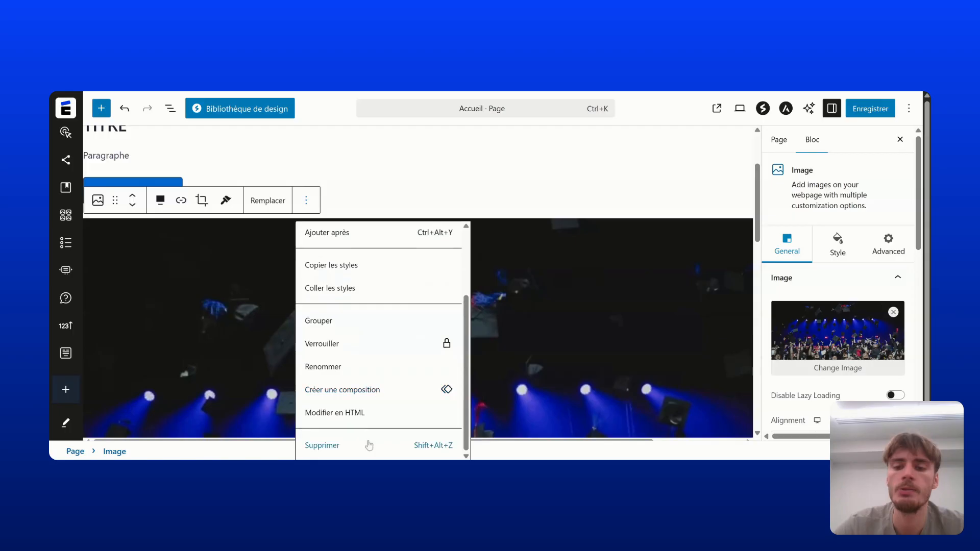
{"action": "left_click", "coordinate": [322, 446]}
{"action": "scroll", "coordinate": [380, 214], "scroll_direction": "up", "scroll_amount": 3}
{"action": "scroll", "coordinate": [381, 213], "scroll_direction": "down", "scroll_amount": 1}
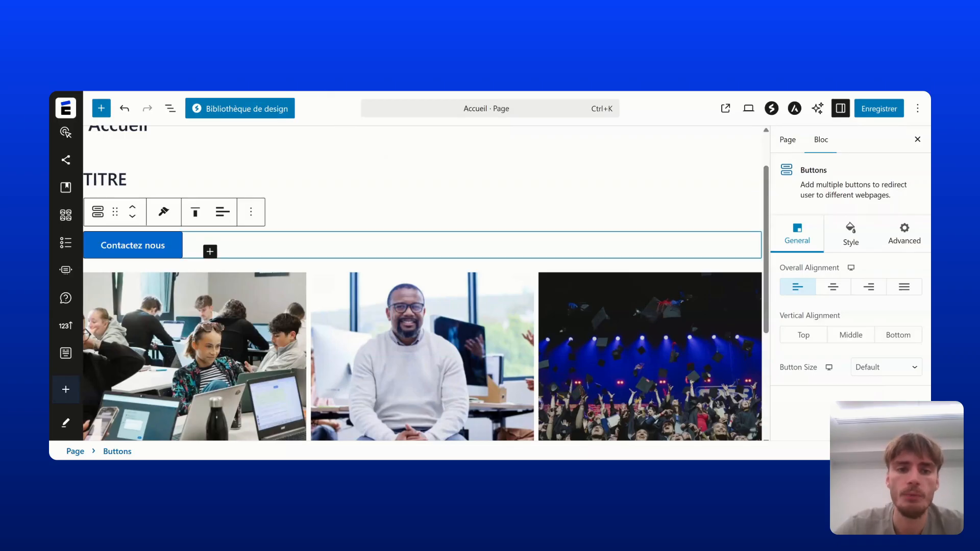
- Start an empty paragraph block below the image gallery
{"action": "scroll", "coordinate": [382, 387], "scroll_direction": "down", "scroll_amount": 3}
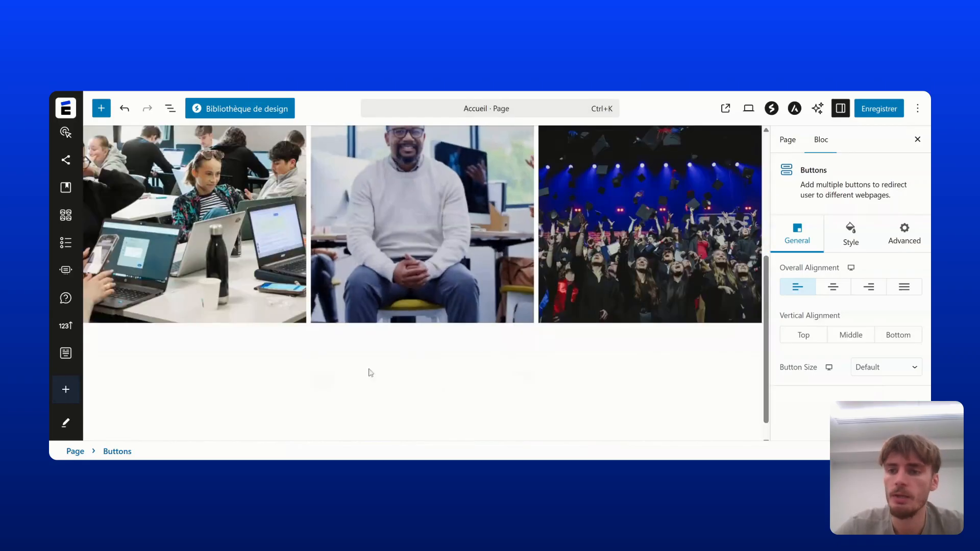
{"action": "left_click", "coordinate": [396, 380]}
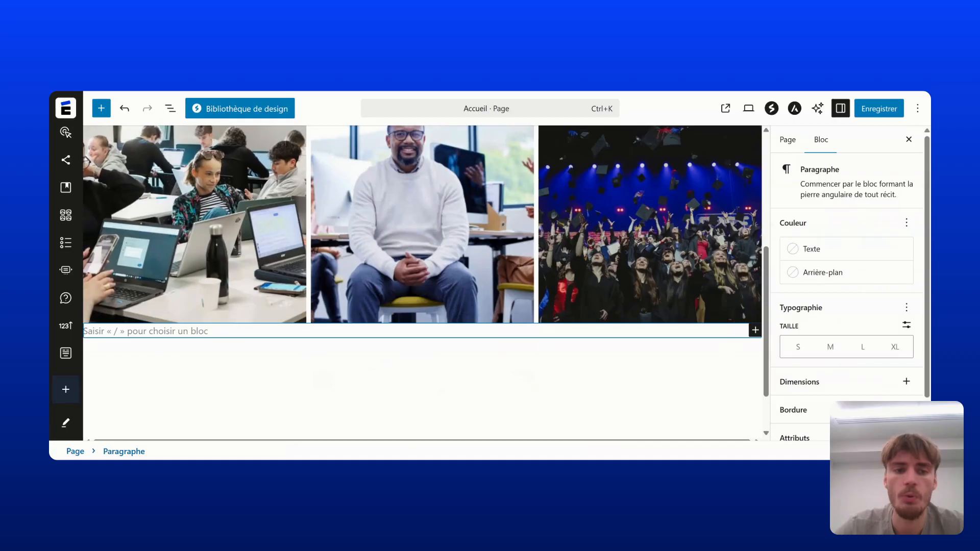
{"action": "left_click", "coordinate": [65, 390]}
{"action": "type", "text": "Fl"}
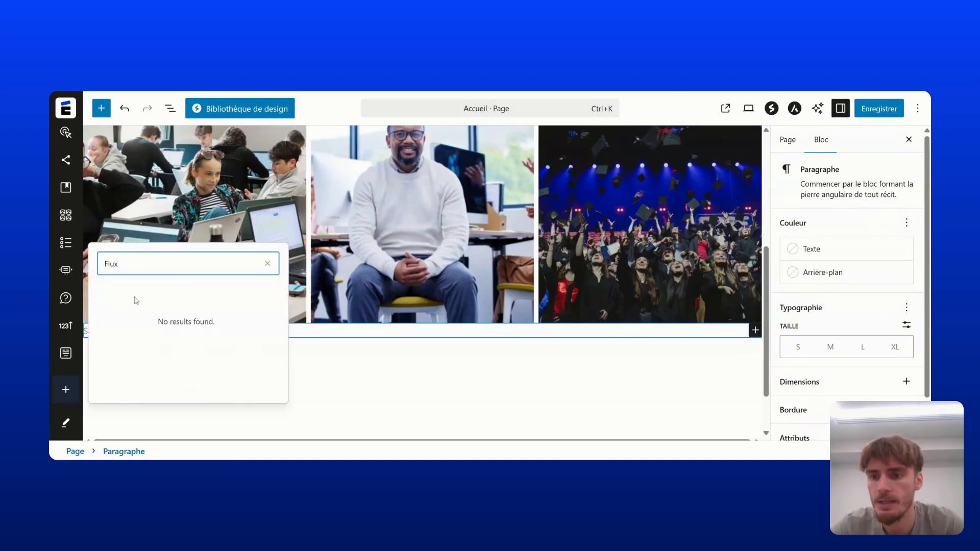
{"action": "type", "text": "ux"}
{"action": "key", "text": "BackSpace"}
{"action": "key", "text": "BackSpace"}
{"action": "key", "text": "BackSpace"}
{"action": "key", "text": "BackSpace"}
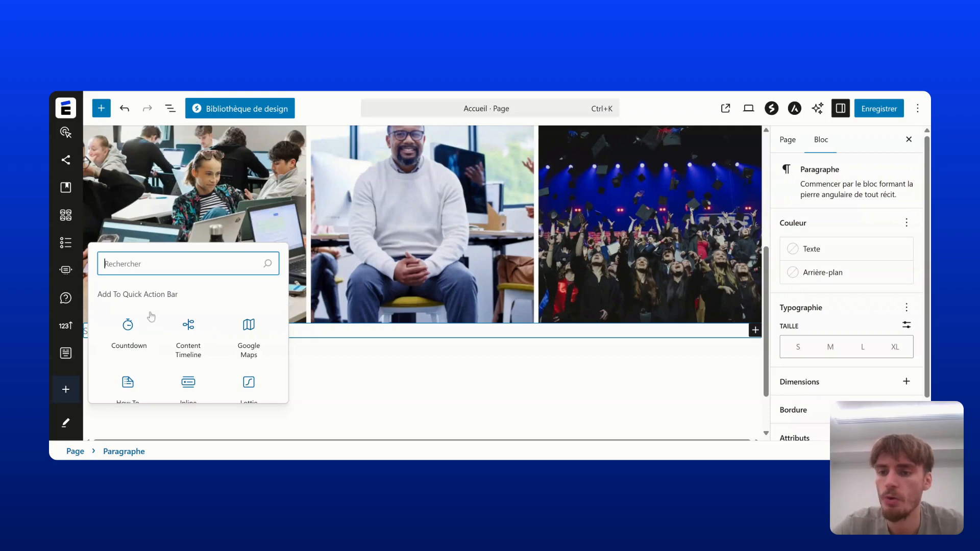
- Insert an RSS block below the image gallery, found by searching for "Flux", and save the page
{"action": "left_click", "coordinate": [755, 332]}
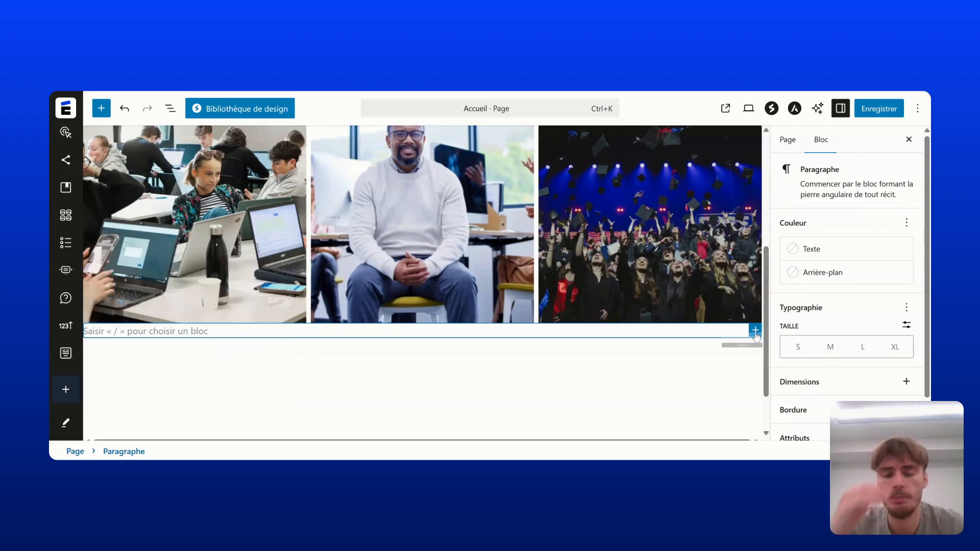
{"action": "type", "text": "Flux"}
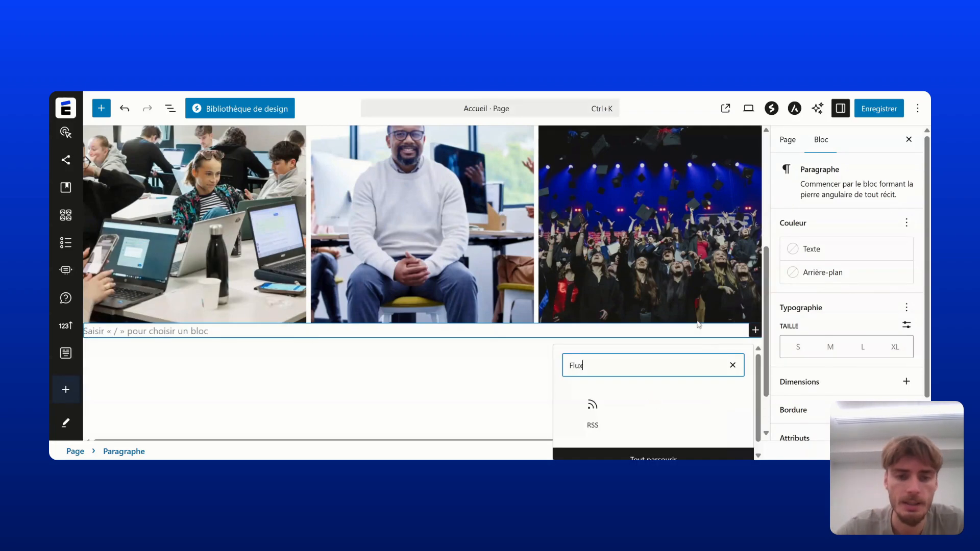
{"action": "left_click", "coordinate": [592, 411]}
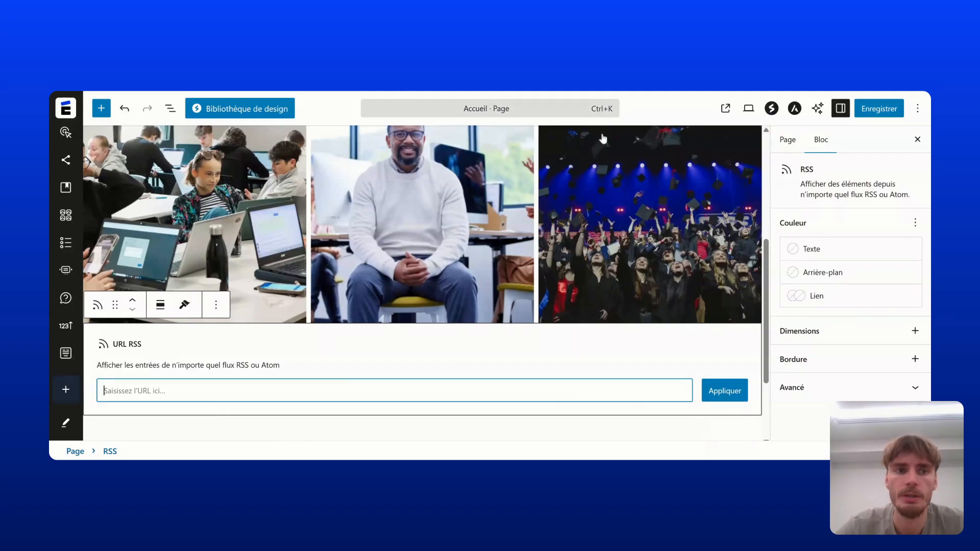
{"action": "left_click", "coordinate": [879, 108]}
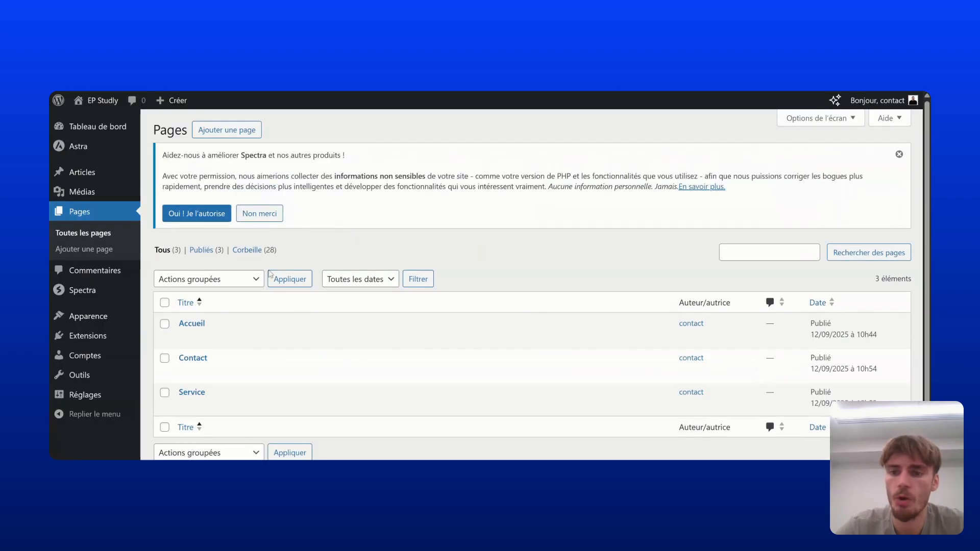
- View the published Accueil page and open the Catégorie 1 archive listed under Blog to get its URL
{"action": "mouse_move", "coordinate": [269, 341]}
{"action": "left_click", "coordinate": [321, 340]}
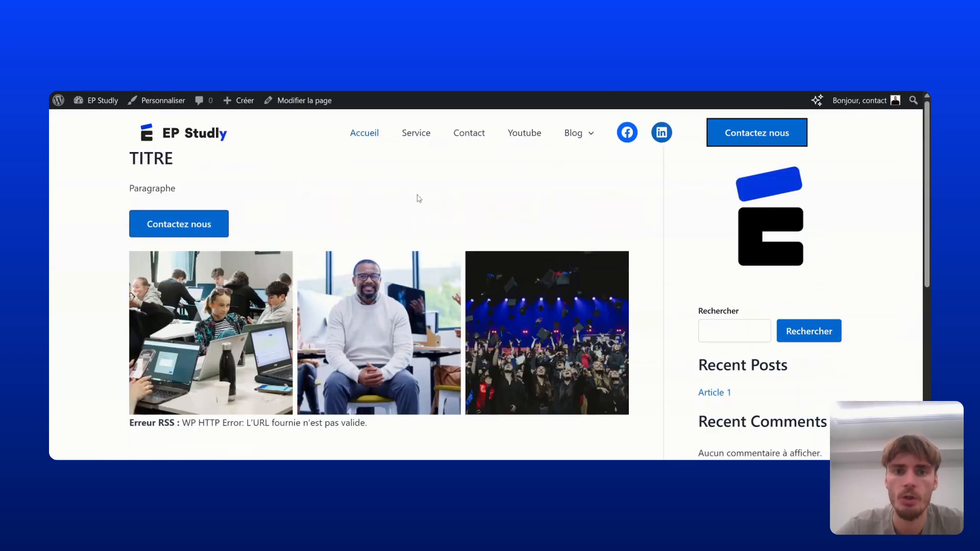
{"action": "mouse_move", "coordinate": [586, 135]}
{"action": "mouse_move", "coordinate": [626, 170]}
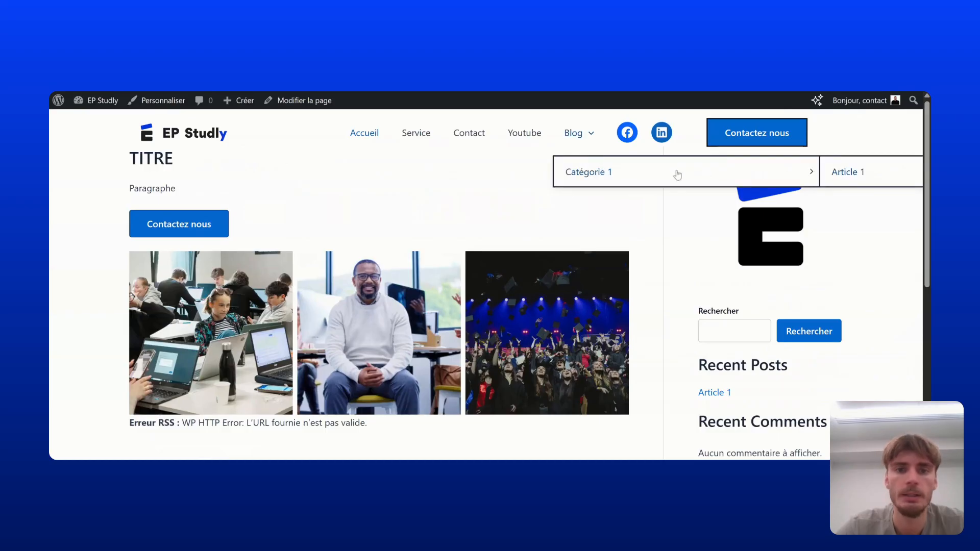
{"action": "left_click", "coordinate": [678, 175]}
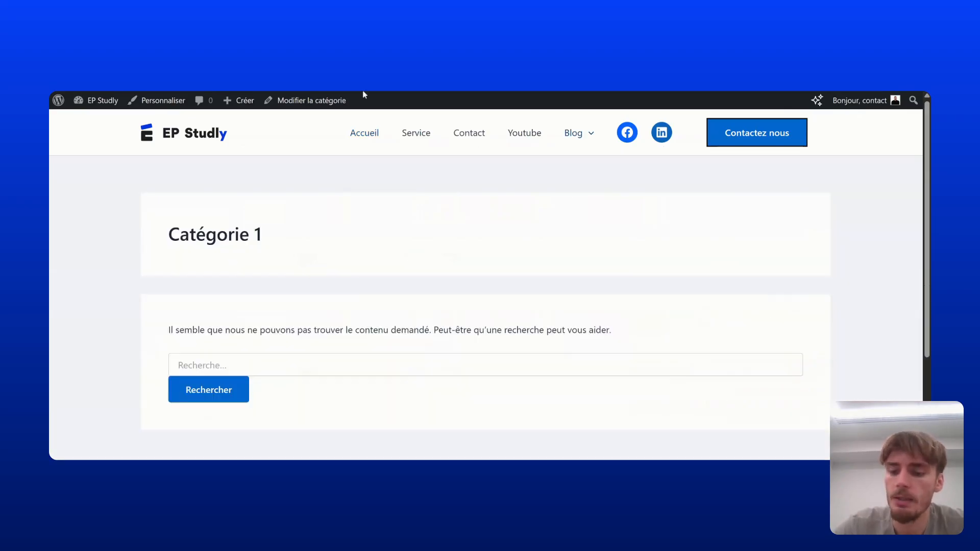
- Return to the WordPress admin's list of pages and open the Accueil page for editing
{"action": "left_click", "coordinate": [62, 102]}
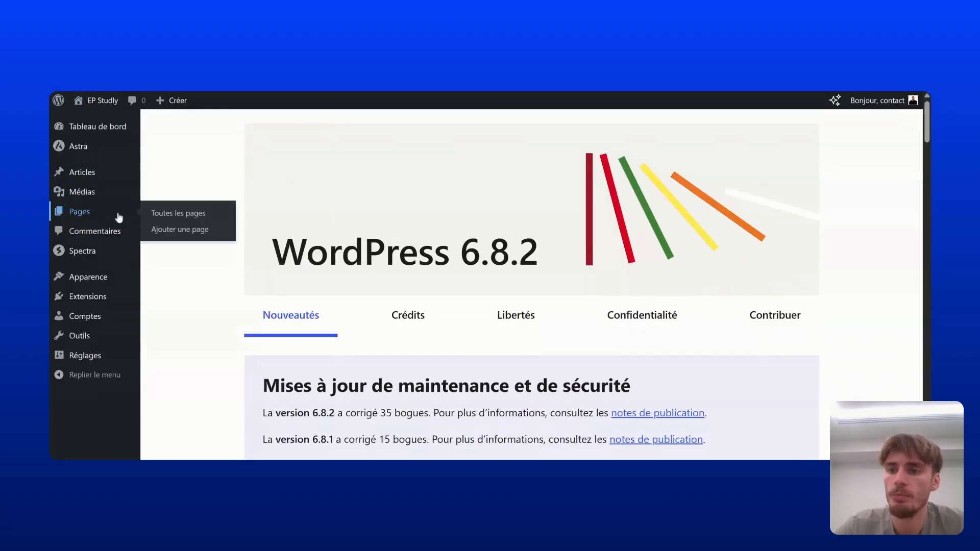
{"action": "left_click", "coordinate": [108, 217]}
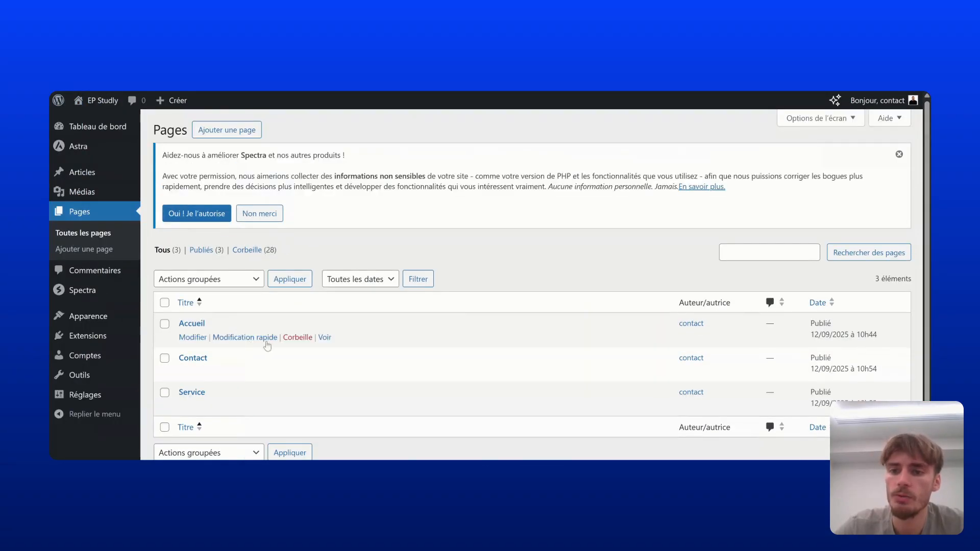
{"action": "scroll", "coordinate": [246, 331], "scroll_direction": "down", "scroll_amount": 1}
{"action": "left_click", "coordinate": [191, 297]}
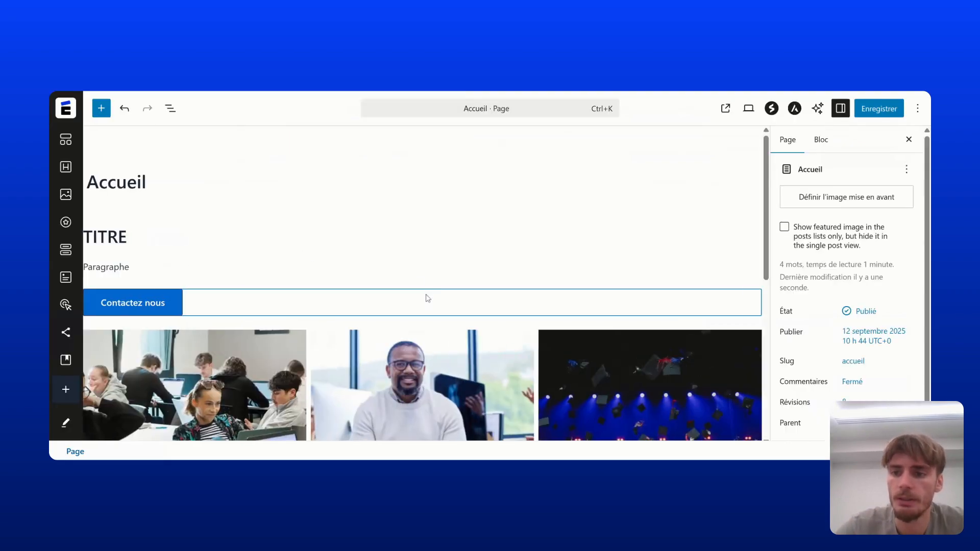
{"action": "scroll", "coordinate": [423, 297], "scroll_direction": "down", "scroll_amount": 4}
{"action": "left_click", "coordinate": [408, 390]}
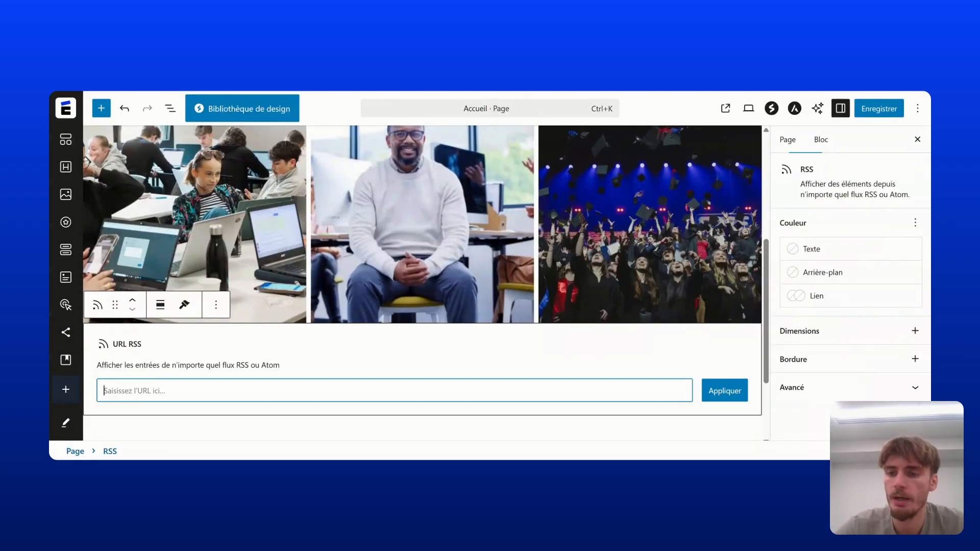
{"action": "type", "text": "https://ep-studly.ep-playground.fr/category/categorie-1/"}
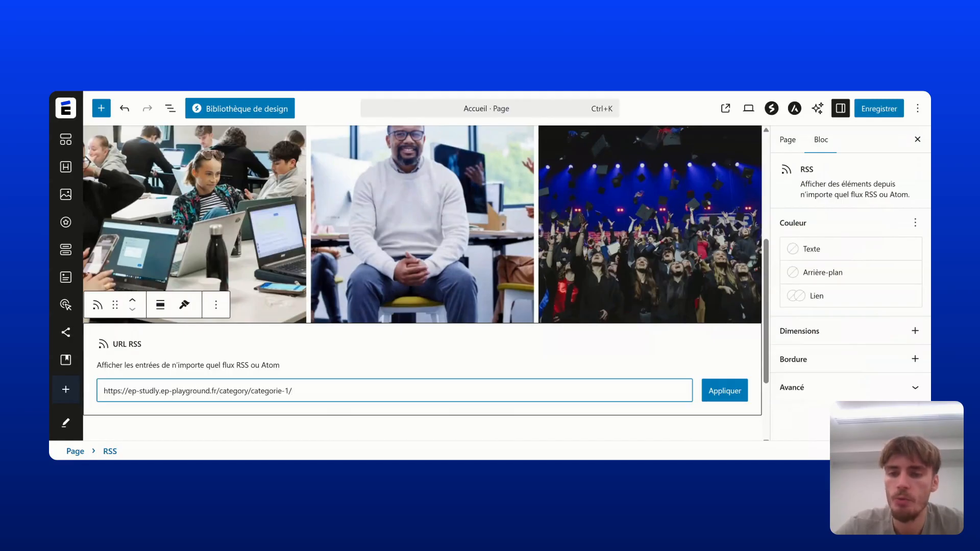
{"action": "key", "text": "ctrl+a"}
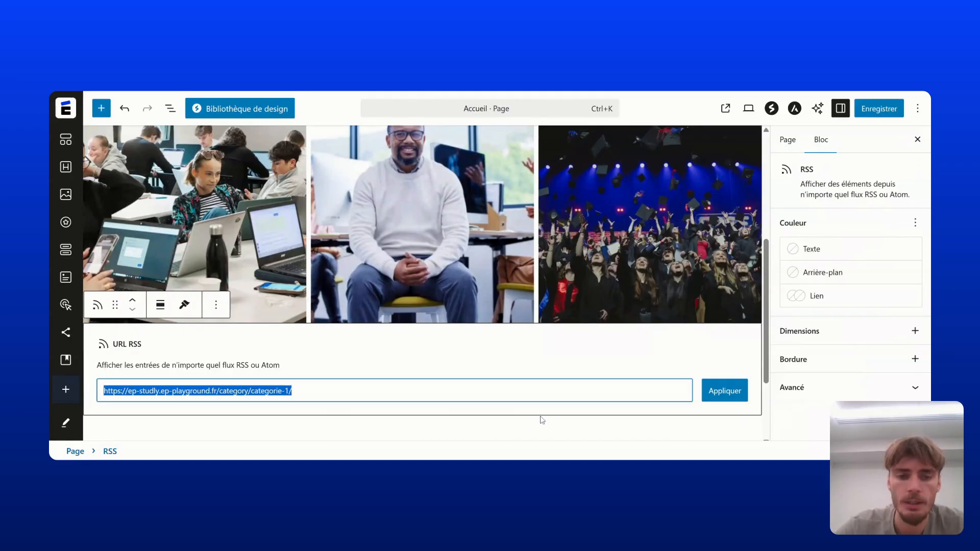
{"action": "left_click", "coordinate": [725, 390]}
{"action": "scroll", "coordinate": [136, 313], "scroll_direction": "down", "scroll_amount": 1}
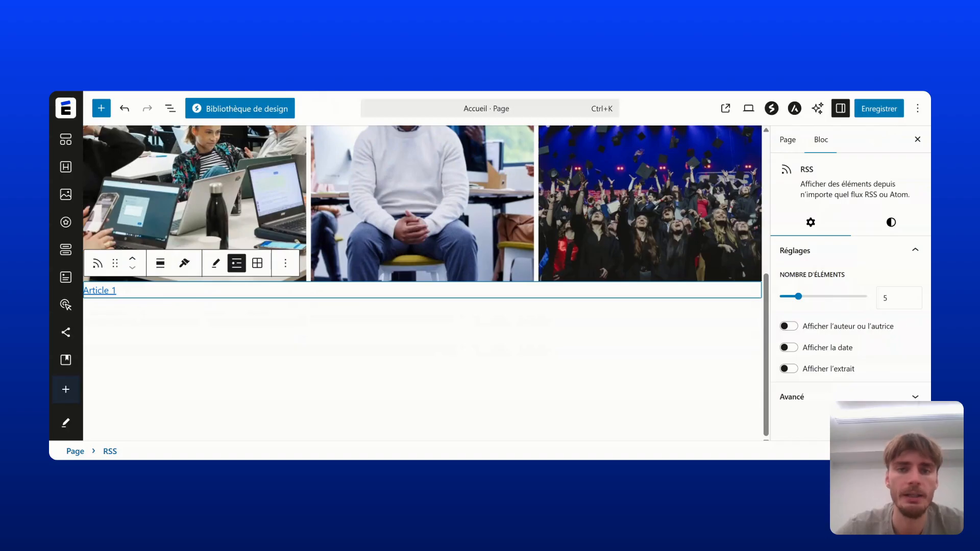
- Insert a Calendrier block below the RSS feed, found by searching for "Cale" and added through the quick action bar
{"action": "left_click", "coordinate": [425, 318]}
{"action": "left_click", "coordinate": [62, 389]}
{"action": "type", "text": "Cale"}
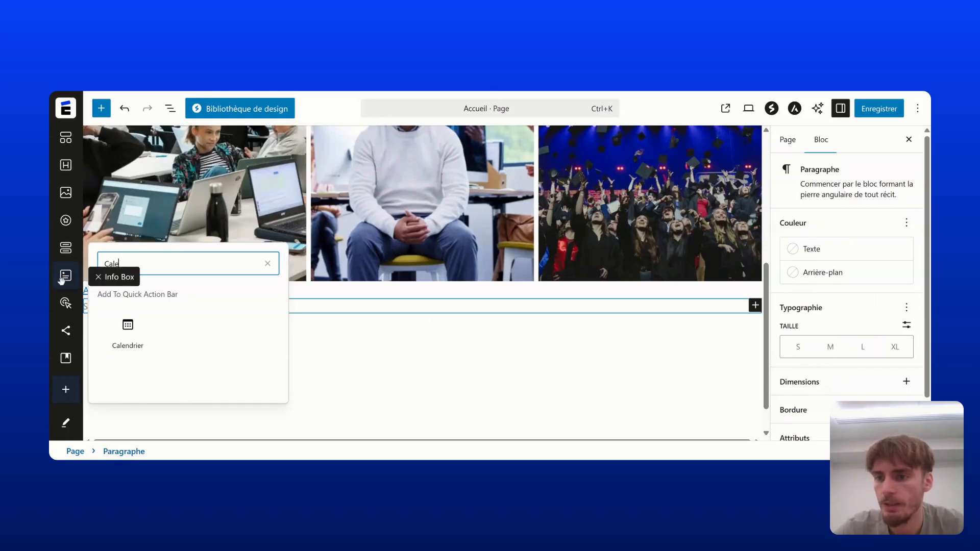
{"action": "scroll", "coordinate": [72, 301], "scroll_direction": "down", "scroll_amount": 3}
{"action": "key", "text": "Return"}
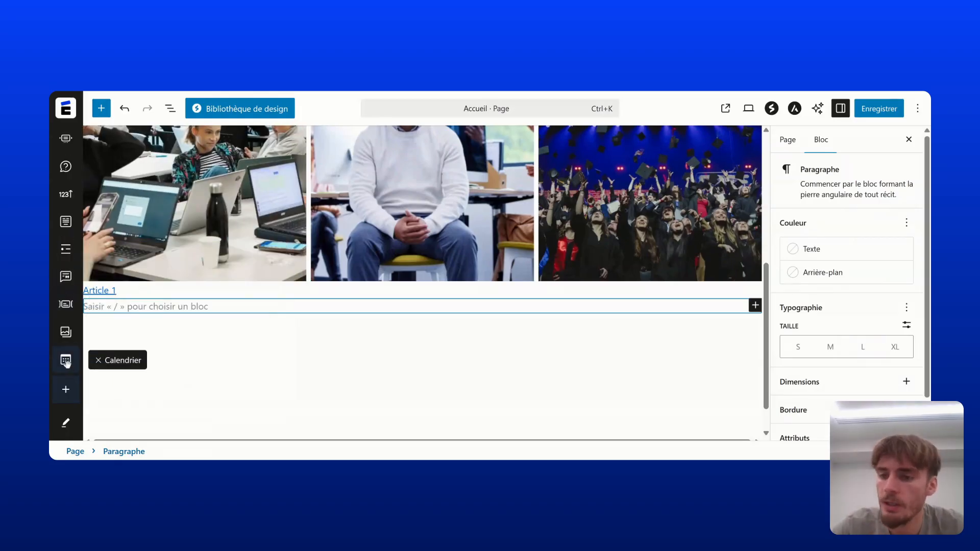
{"action": "left_click_drag", "start_coordinate": [73, 363], "coordinate": [89, 345]}
{"action": "left_click", "coordinate": [73, 362]}
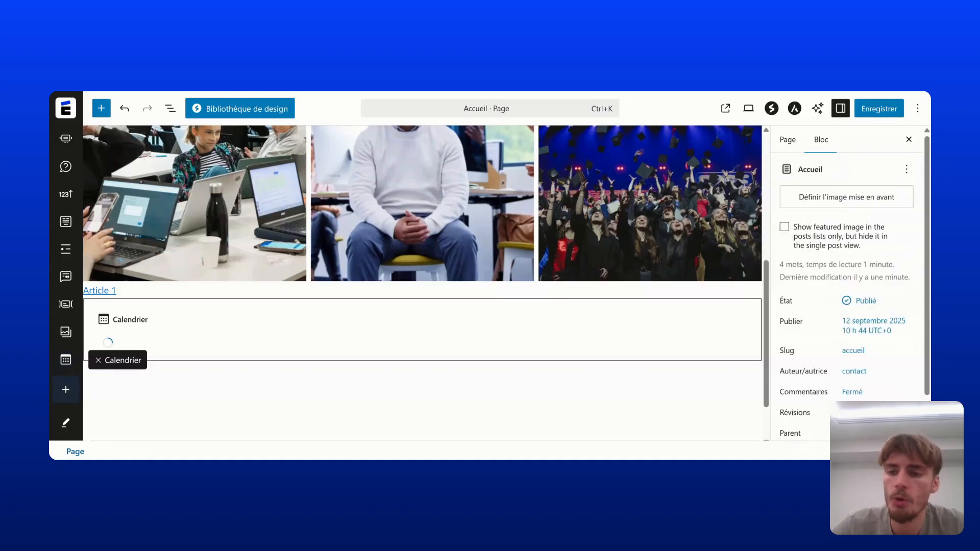
{"action": "scroll", "coordinate": [271, 306], "scroll_direction": "down", "scroll_amount": 1}
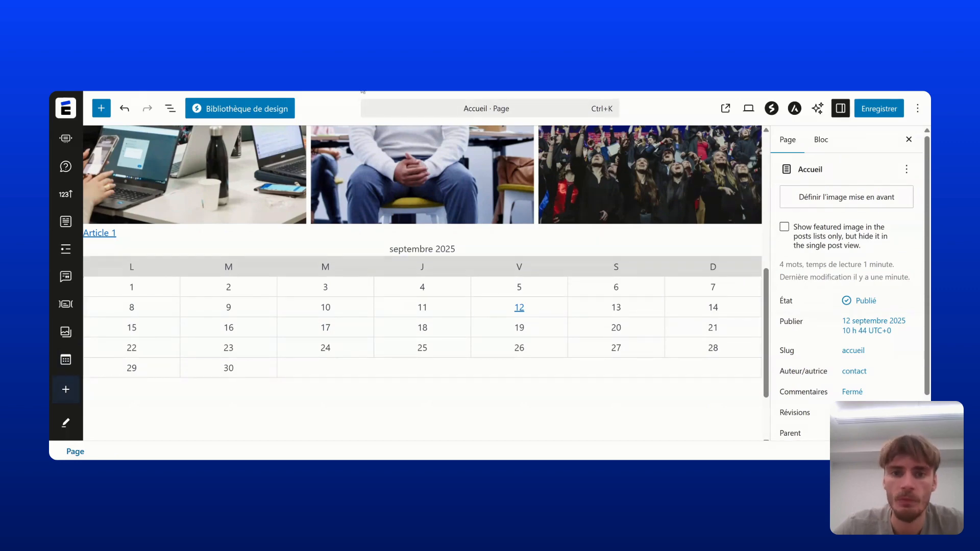
{"action": "key", "text": "ctrl+s"}
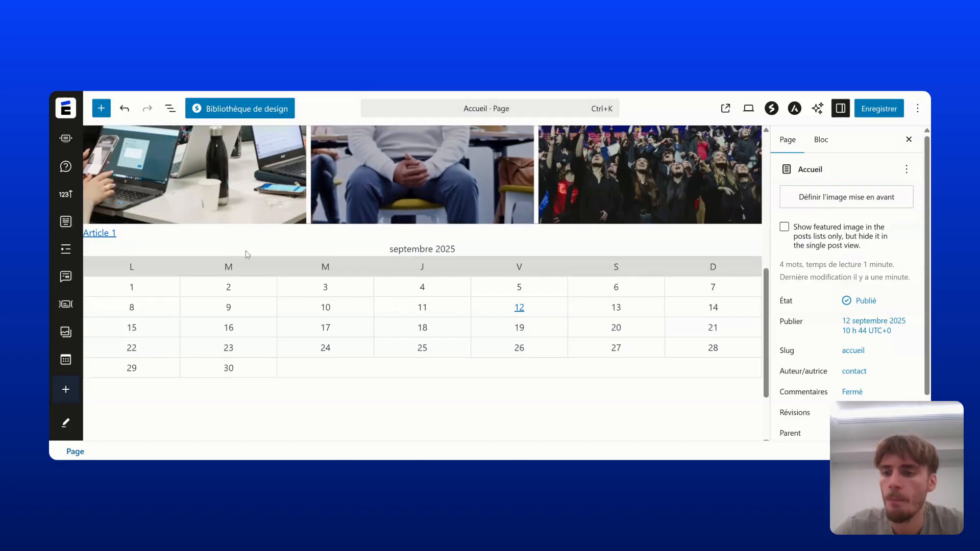
- Insert a Tableau block below the calendar, found by searching for "Tabl", and create it with 3 columns and 3 rows
{"action": "left_click", "coordinate": [65, 389]}
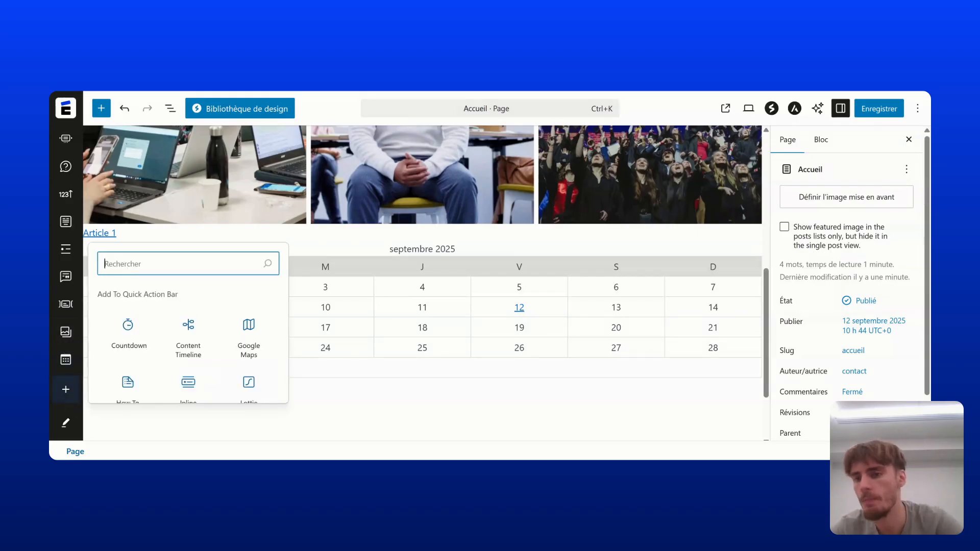
{"action": "type", "text": "Tabl"}
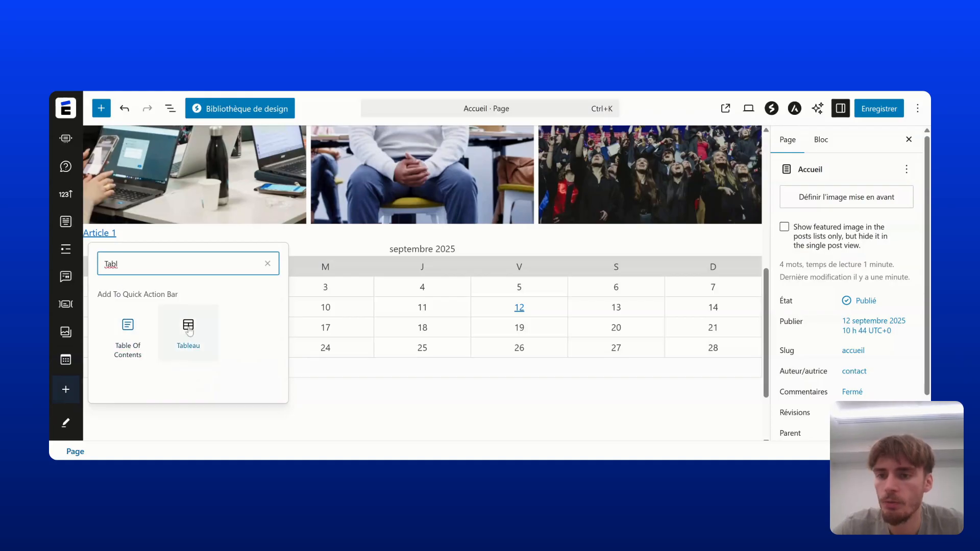
{"action": "left_click", "coordinate": [188, 331]}
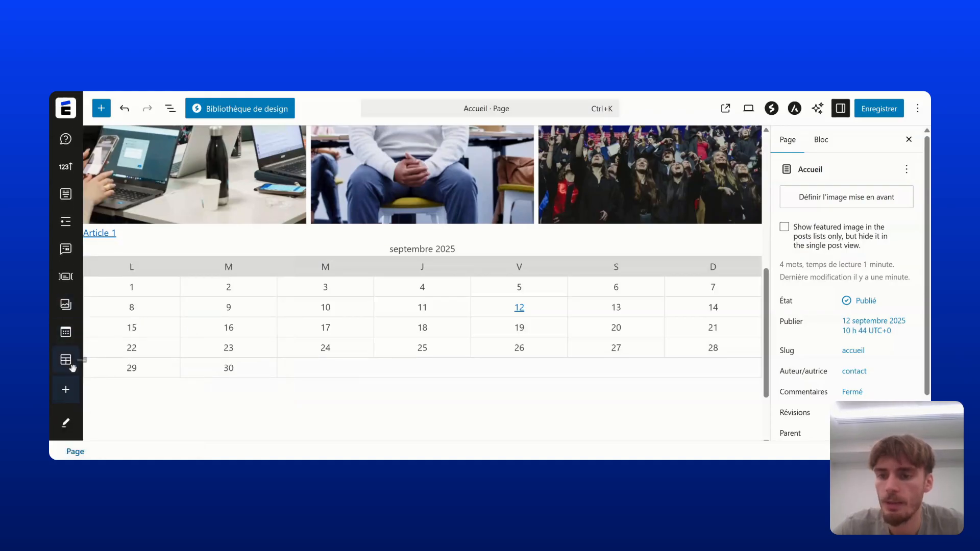
{"action": "left_click_drag", "start_coordinate": [72, 368], "coordinate": [229, 378]}
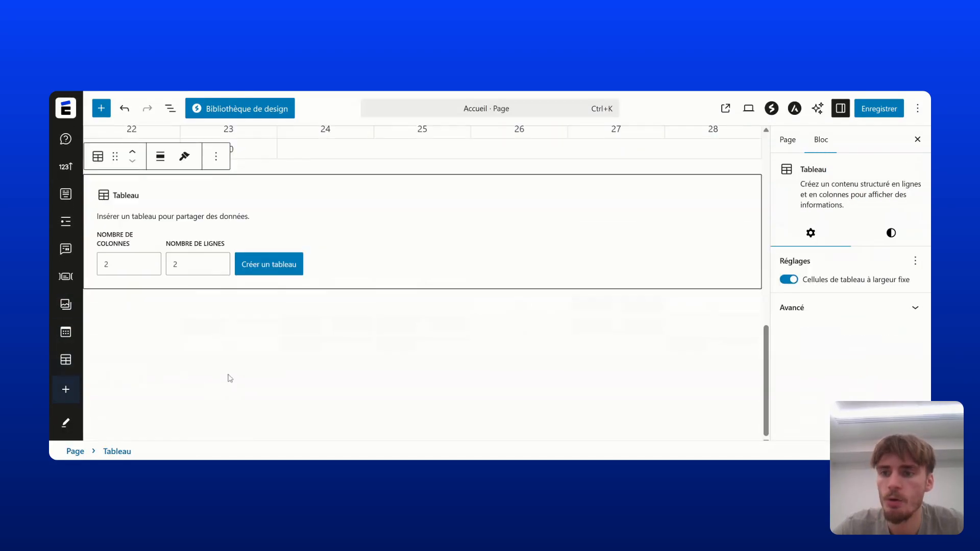
{"action": "type", "text": "3"}
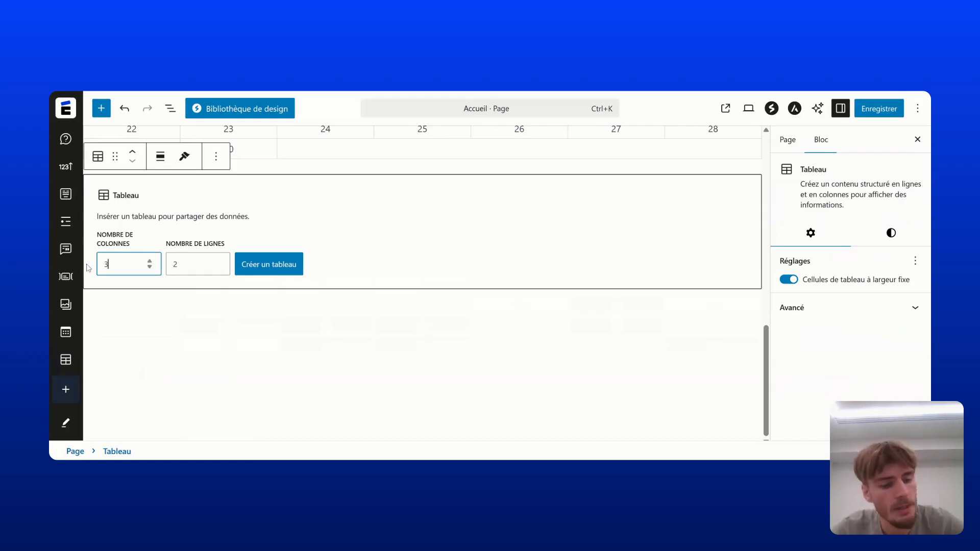
{"action": "key", "text": "Tab"}
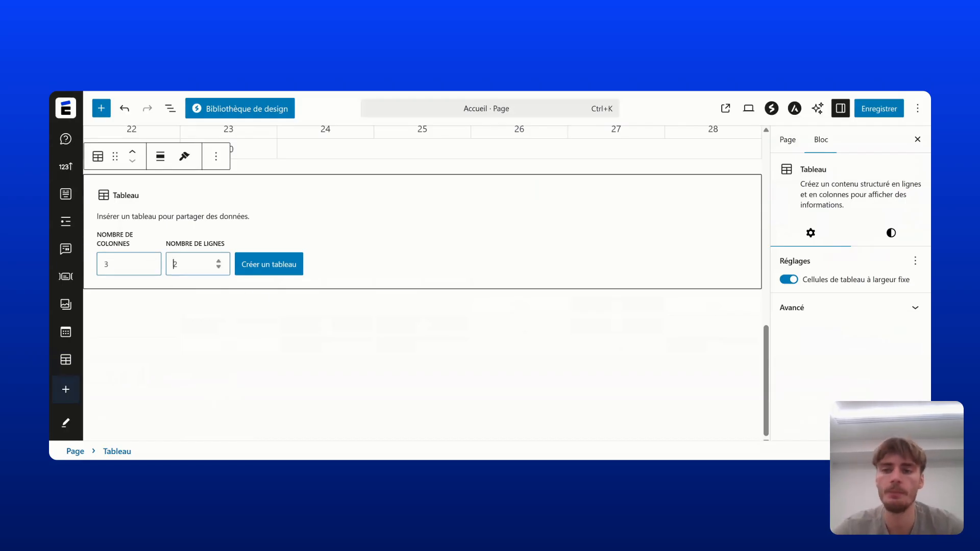
{"action": "type", "text": "3"}
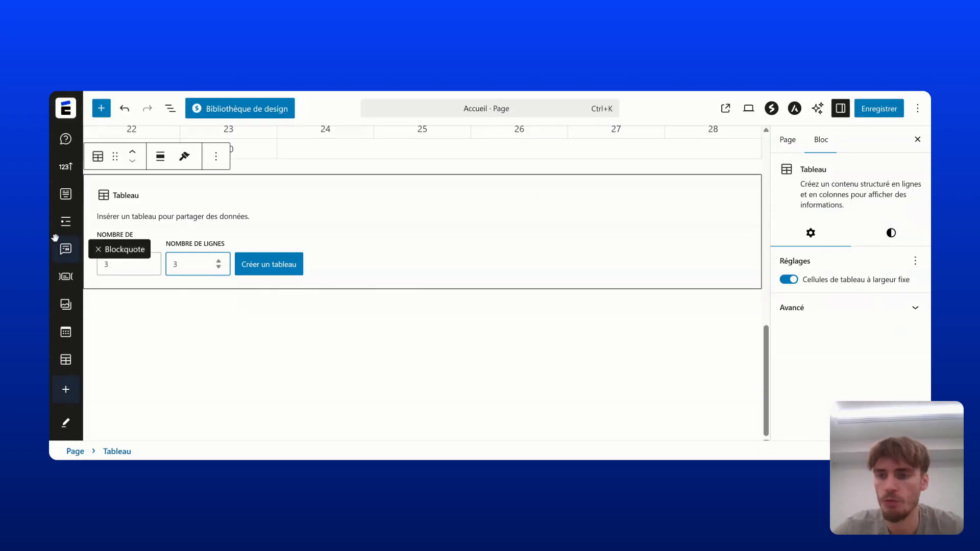
{"action": "left_click", "coordinate": [261, 265]}
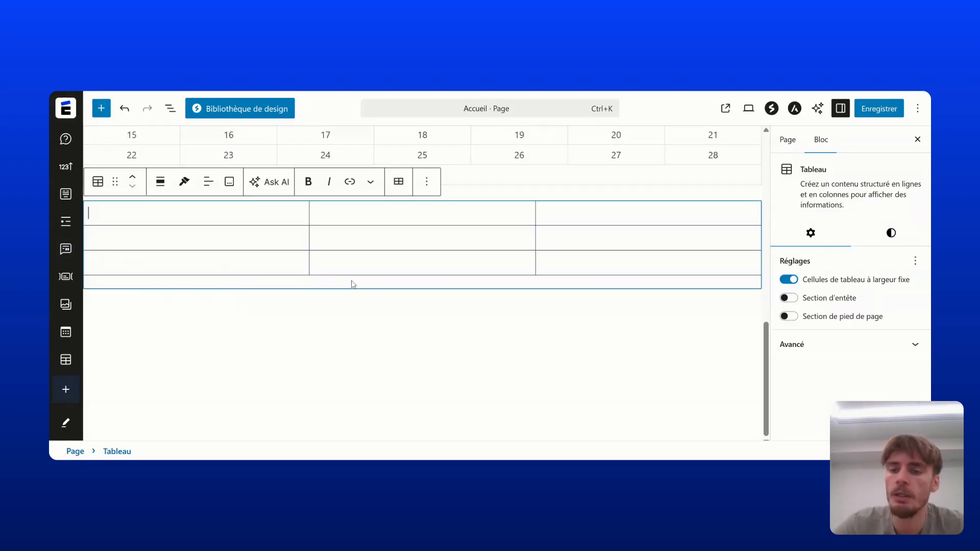
{"action": "scroll", "coordinate": [423, 230], "scroll_direction": "up", "scroll_amount": 1}
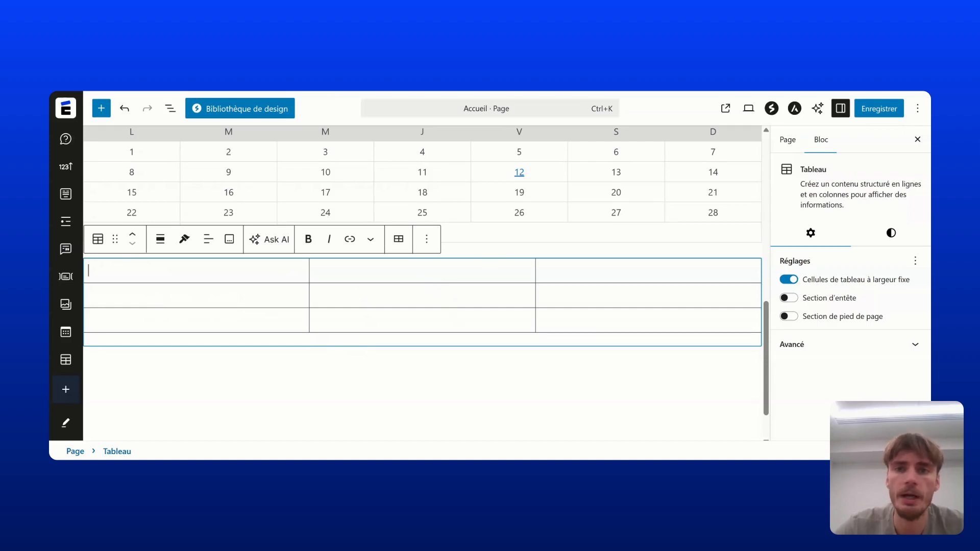
- Insert an Audio block below the table, found by searching for "Audio", and leave it without a sound file
{"action": "left_click", "coordinate": [66, 390]}
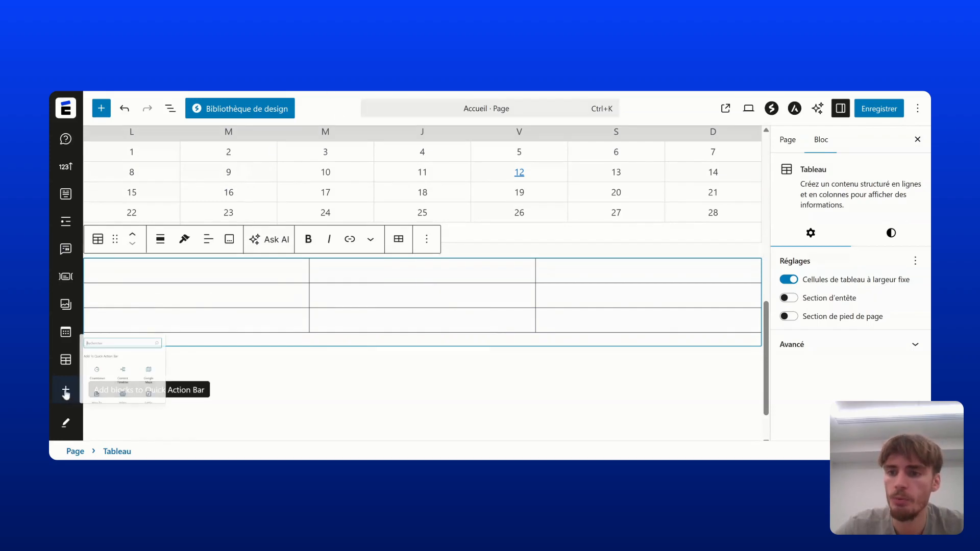
{"action": "type", "text": "Audio"}
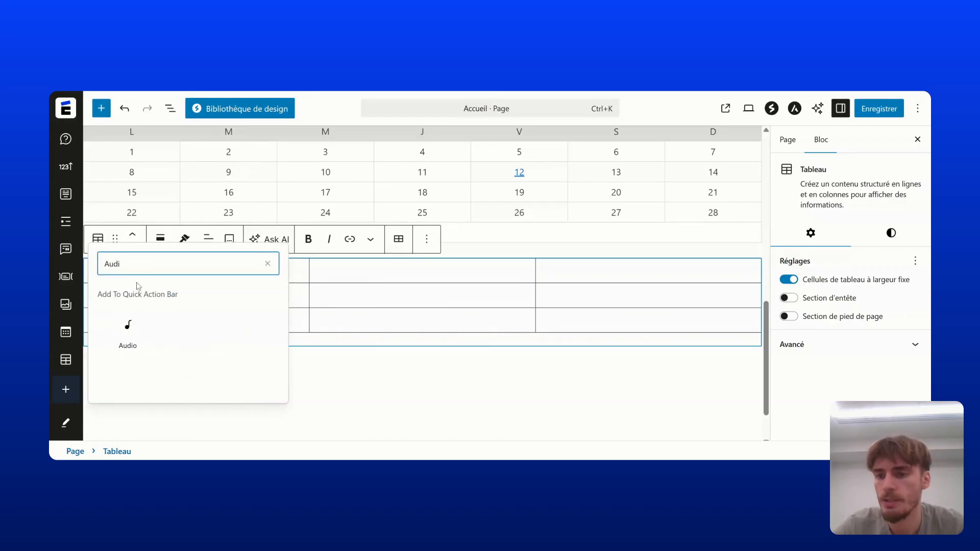
{"action": "left_click", "coordinate": [128, 326]}
{"action": "scroll", "coordinate": [66, 347], "scroll_direction": "down", "scroll_amount": 1}
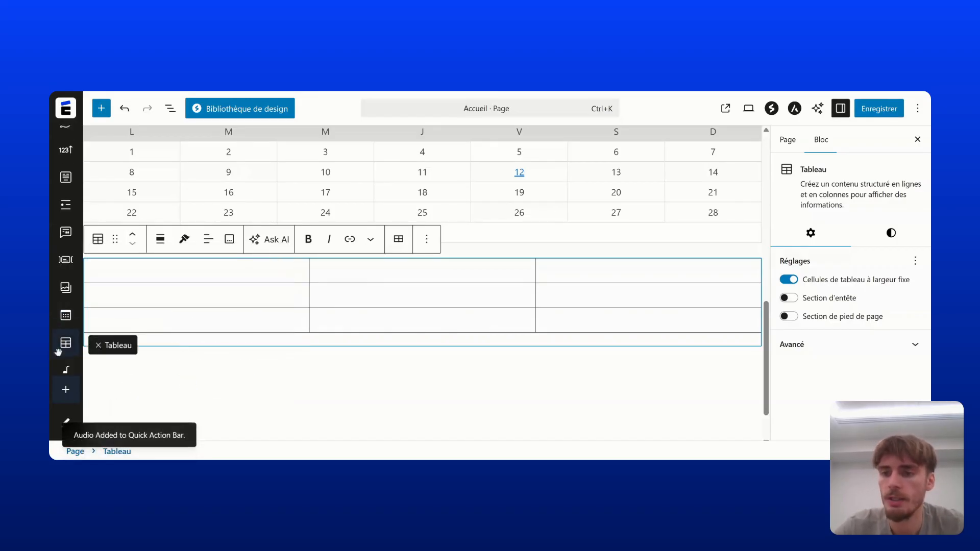
{"action": "left_click", "coordinate": [67, 361]}
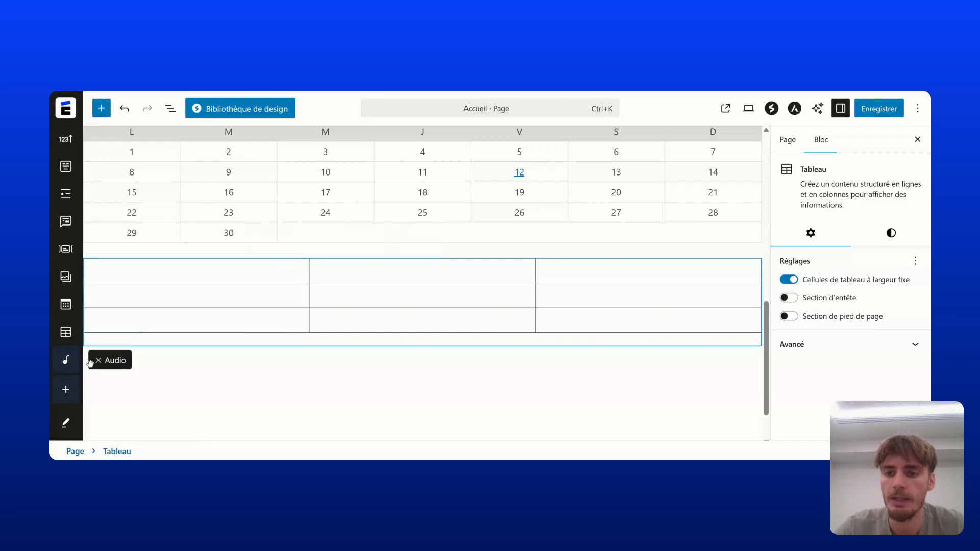
{"action": "scroll", "coordinate": [220, 339], "scroll_direction": "down", "scroll_amount": 2}
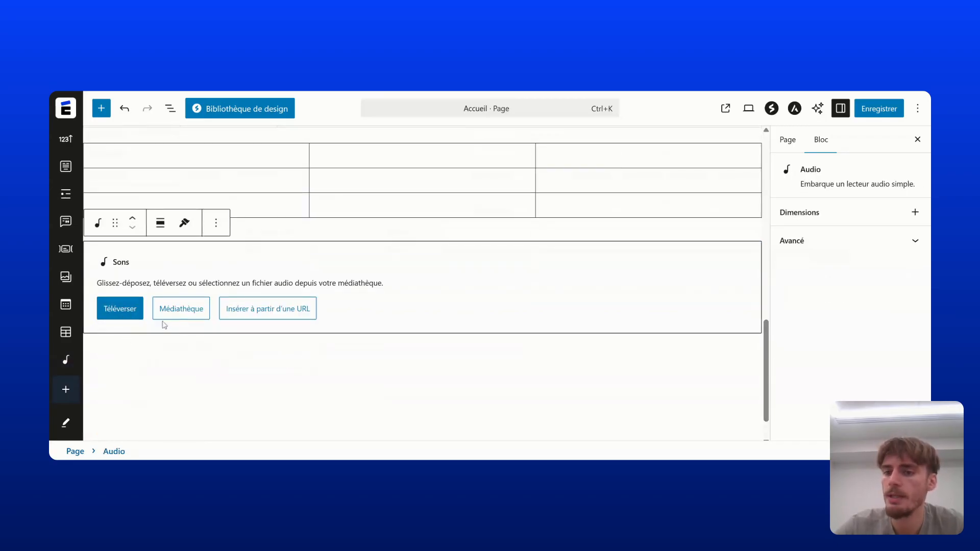
{"action": "left_click", "coordinate": [121, 308]}
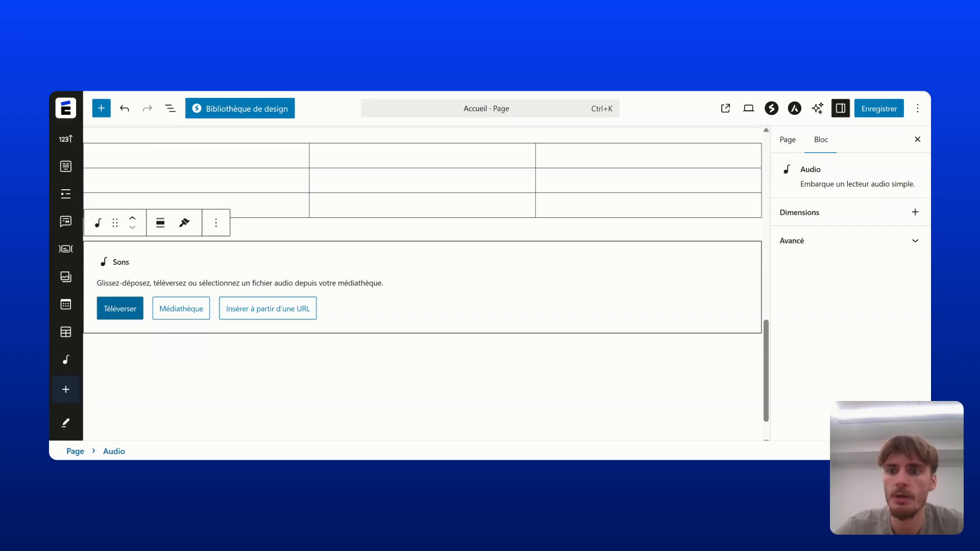
{"action": "key", "text": "Escape"}
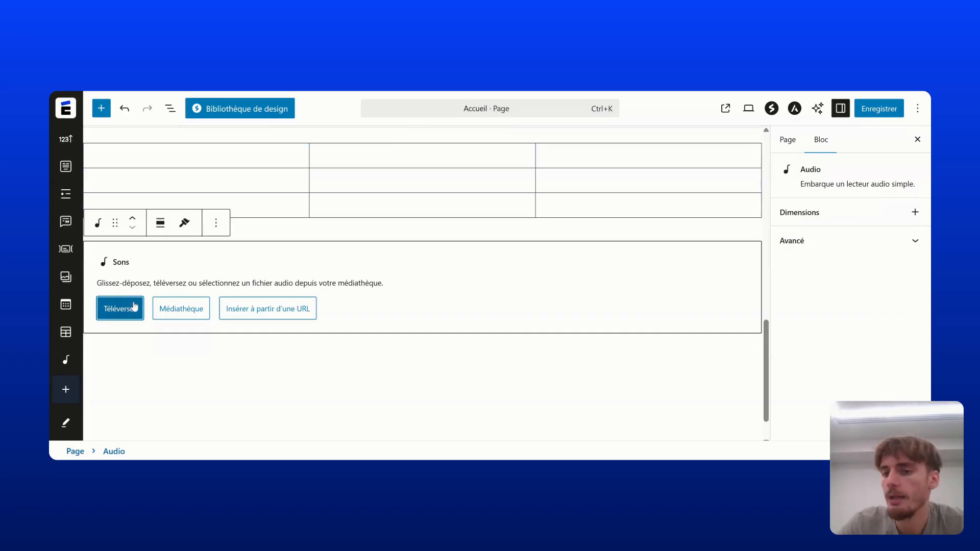
- Insert a Fichier block holding the uploaded file Fichier-EP-Studly below the audio block, and save the page
{"action": "left_click", "coordinate": [270, 349]}
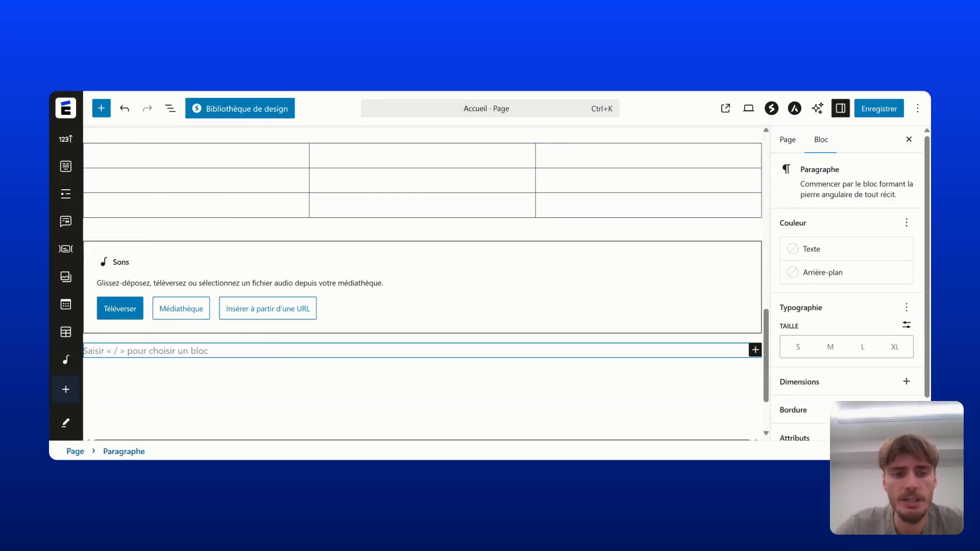
{"action": "left_click", "coordinate": [754, 349]}
{"action": "type", "text": "Fi"}
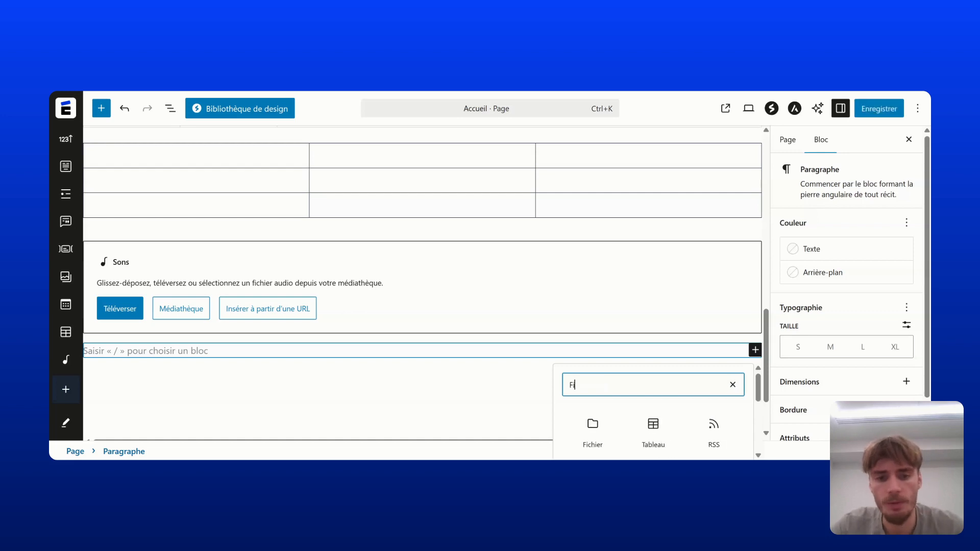
{"action": "scroll", "coordinate": [592, 432], "scroll_direction": "down", "scroll_amount": 2}
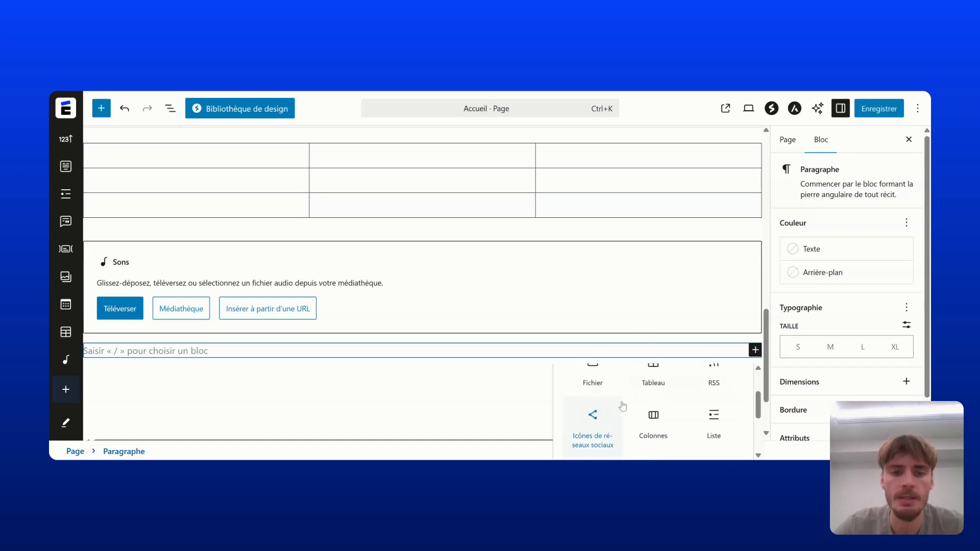
{"action": "left_click", "coordinate": [592, 380]}
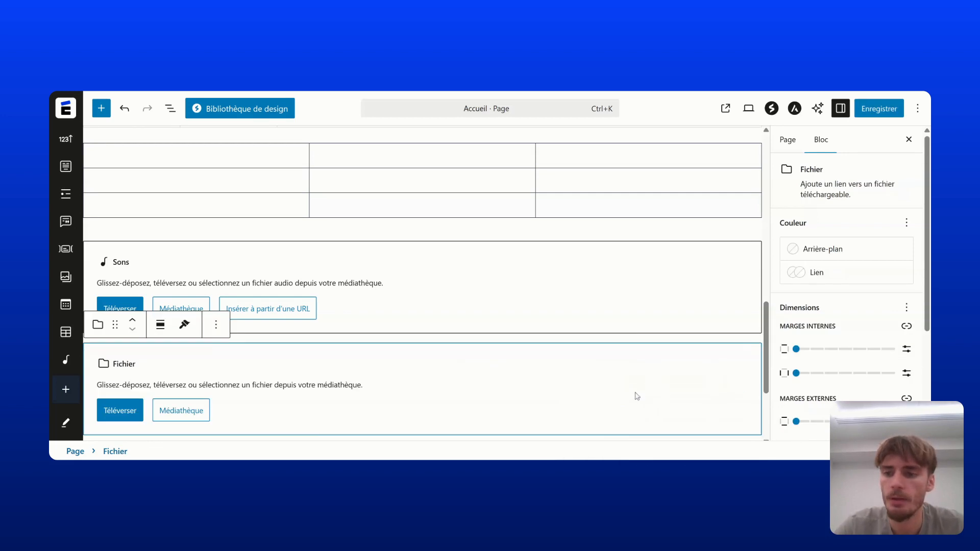
{"action": "left_click", "coordinate": [110, 353]}
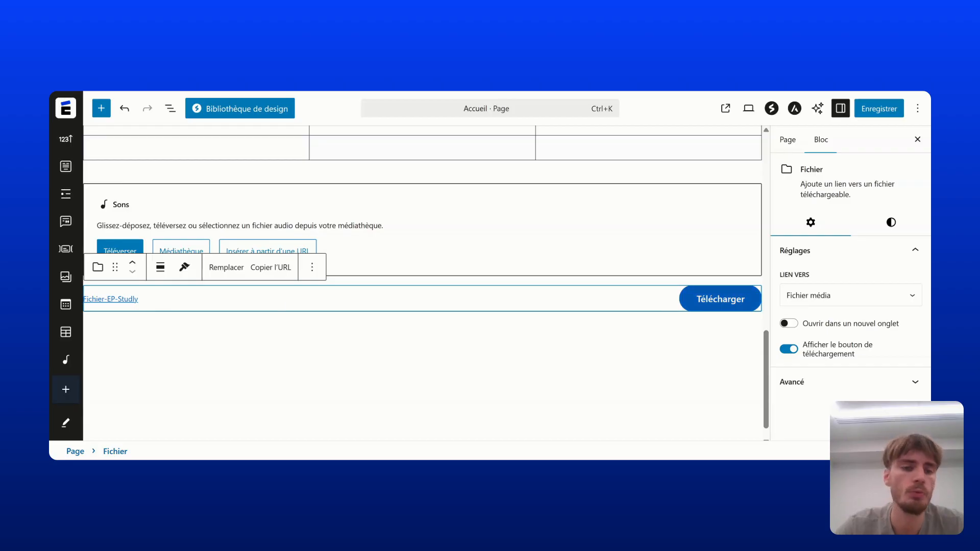
{"action": "left_click", "coordinate": [868, 109]}
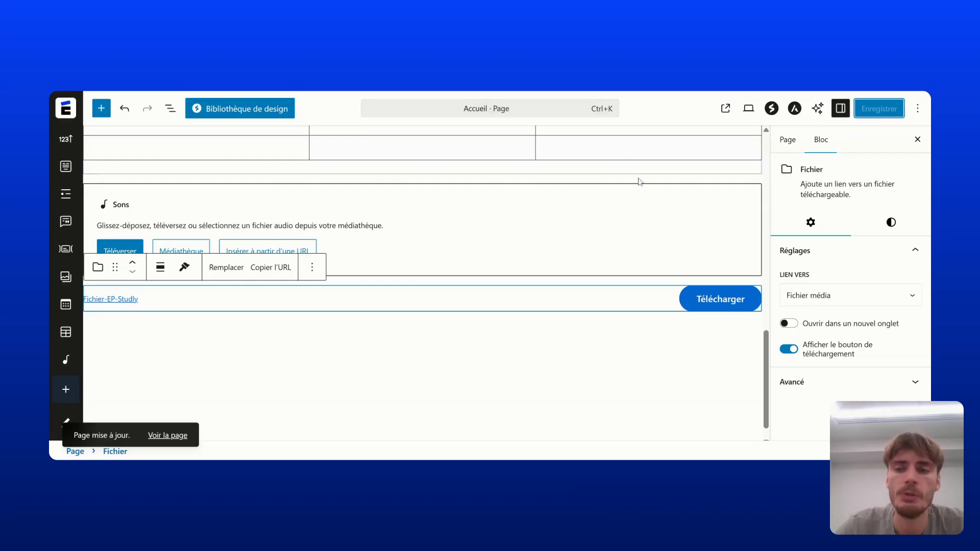
- Insert a Container block between the page title Accueil and the TITRE heading, using the layout with two equal columns
{"action": "scroll", "coordinate": [665, 272], "scroll_direction": "up", "scroll_amount": 1}
{"action": "scroll", "coordinate": [665, 271], "scroll_direction": "up", "scroll_amount": 2}
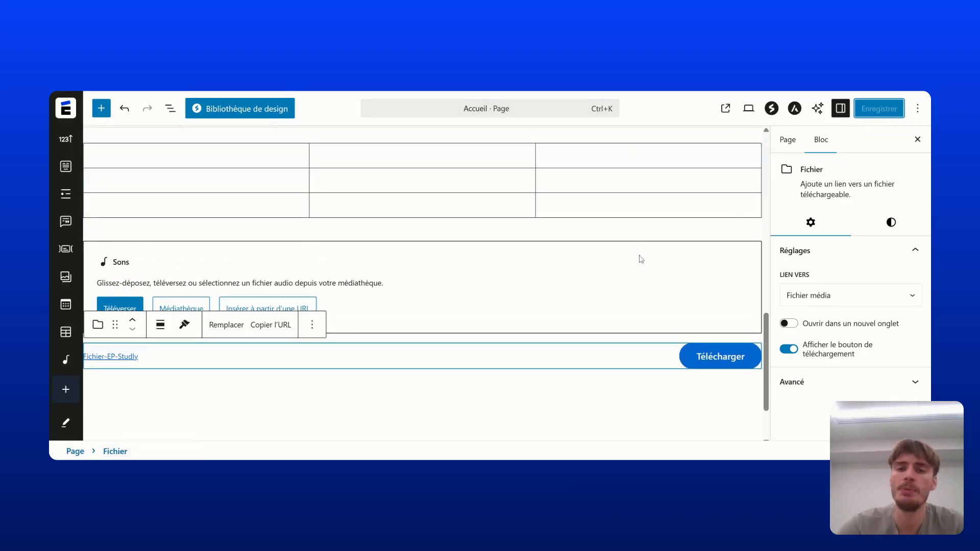
{"action": "scroll", "coordinate": [643, 266], "scroll_direction": "up", "scroll_amount": 10}
{"action": "scroll", "coordinate": [651, 296], "scroll_direction": "up", "scroll_amount": 3}
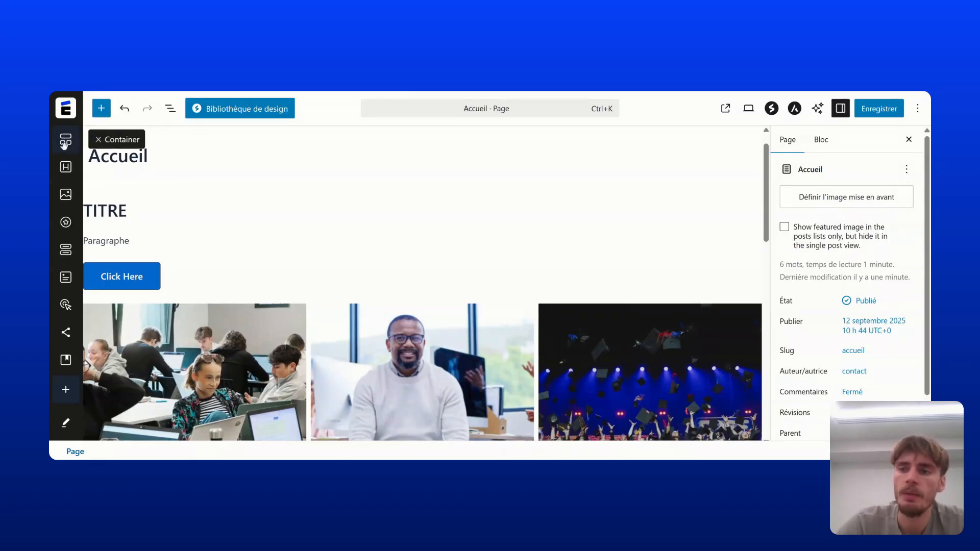
{"action": "left_click_drag", "start_coordinate": [64, 145], "coordinate": [86, 144]}
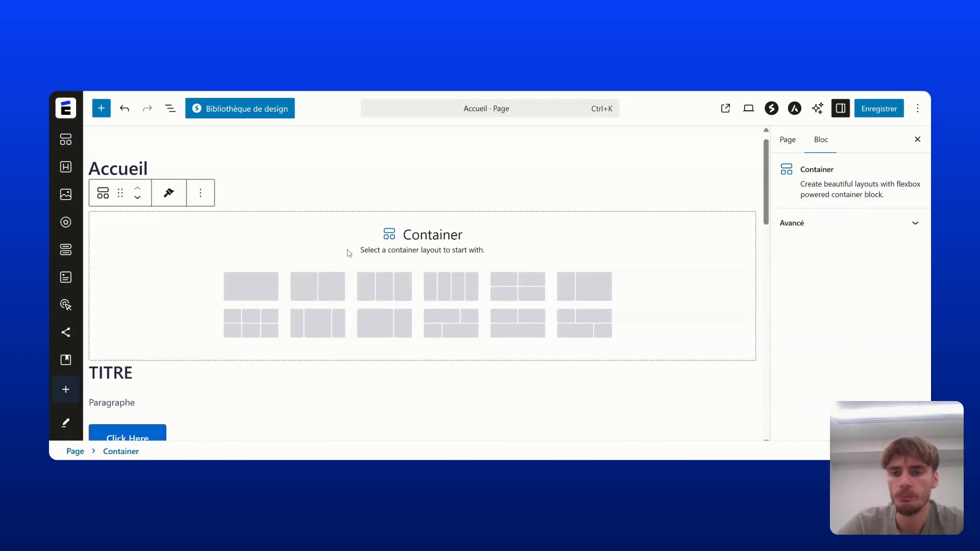
{"action": "scroll", "coordinate": [337, 247], "scroll_direction": "down", "scroll_amount": 1}
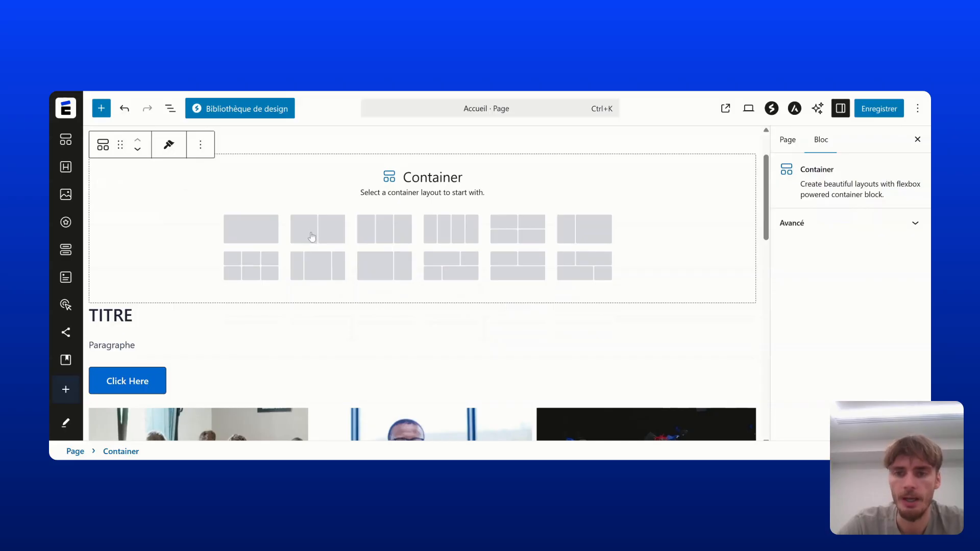
{"action": "left_click", "coordinate": [312, 239]}
{"action": "scroll", "coordinate": [309, 239], "scroll_direction": "up", "scroll_amount": 1}
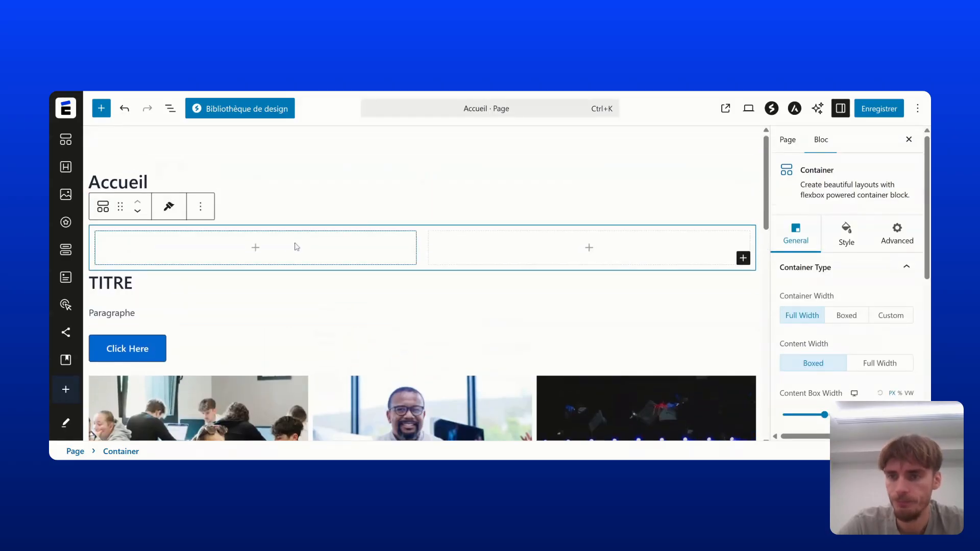
- Move the TITRE heading, the Paragraphe text and the Click Here button into the container's left column, in that order
{"action": "left_click", "coordinate": [256, 250]}
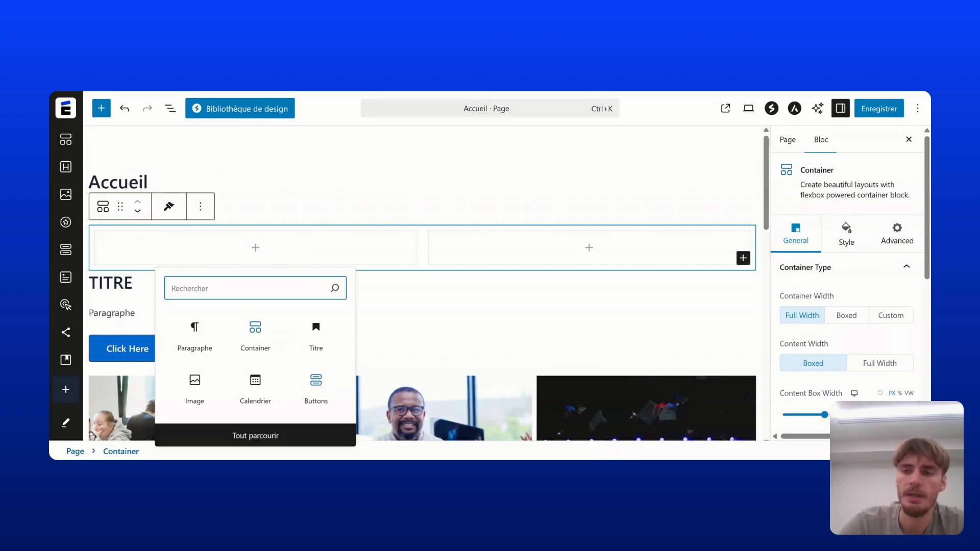
{"action": "left_click", "coordinate": [136, 262]}
{"action": "left_click", "coordinate": [133, 282]}
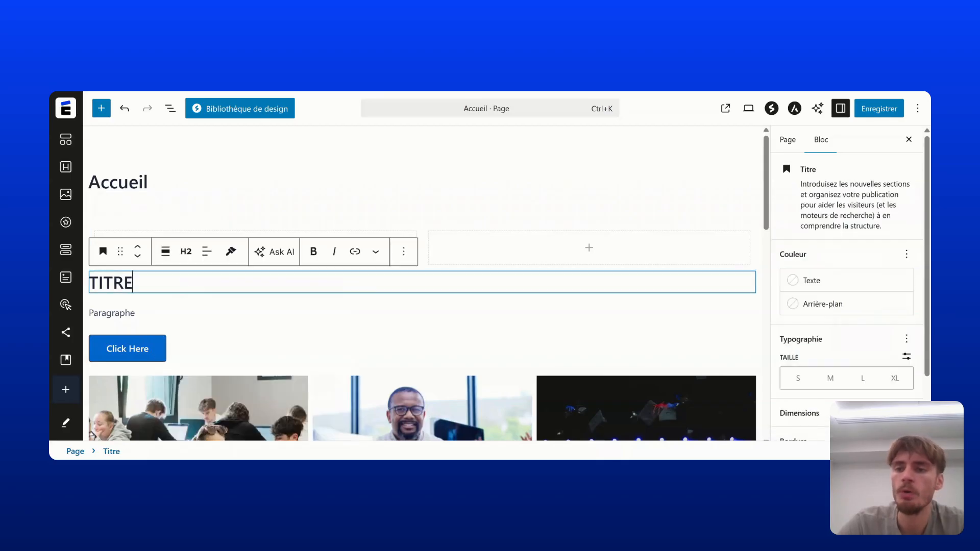
{"action": "left_click_drag", "start_coordinate": [121, 252], "coordinate": [149, 278]}
{"action": "left_click", "coordinate": [107, 307]}
{"action": "left_click", "coordinate": [204, 362]}
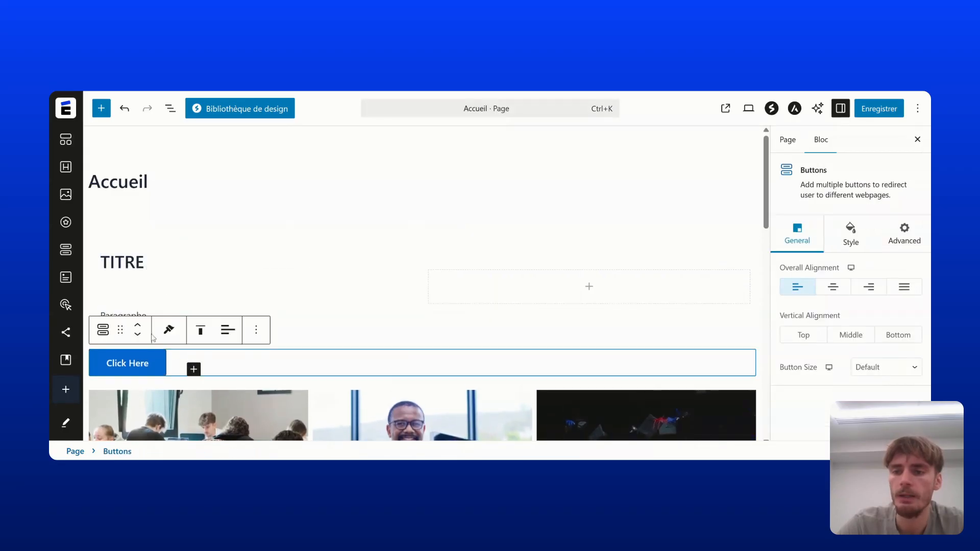
{"action": "left_click_drag", "start_coordinate": [120, 330], "coordinate": [174, 266]}
{"action": "left_click", "coordinate": [166, 326]}
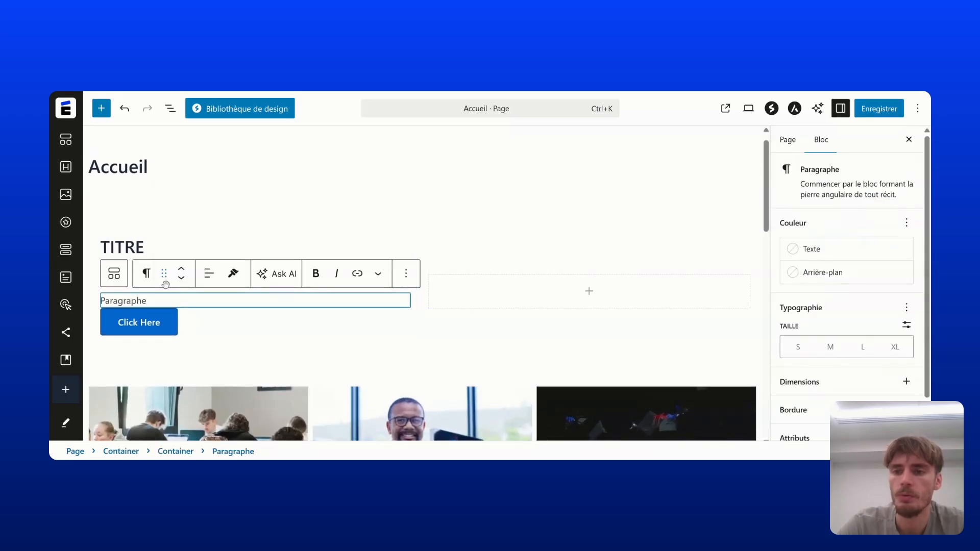
{"action": "left_click", "coordinate": [239, 350]}
- Insert an Image block in the container's right column, showing the graduation ceremony photo from the media library
{"action": "scroll", "coordinate": [525, 236], "scroll_direction": "down", "scroll_amount": 3}
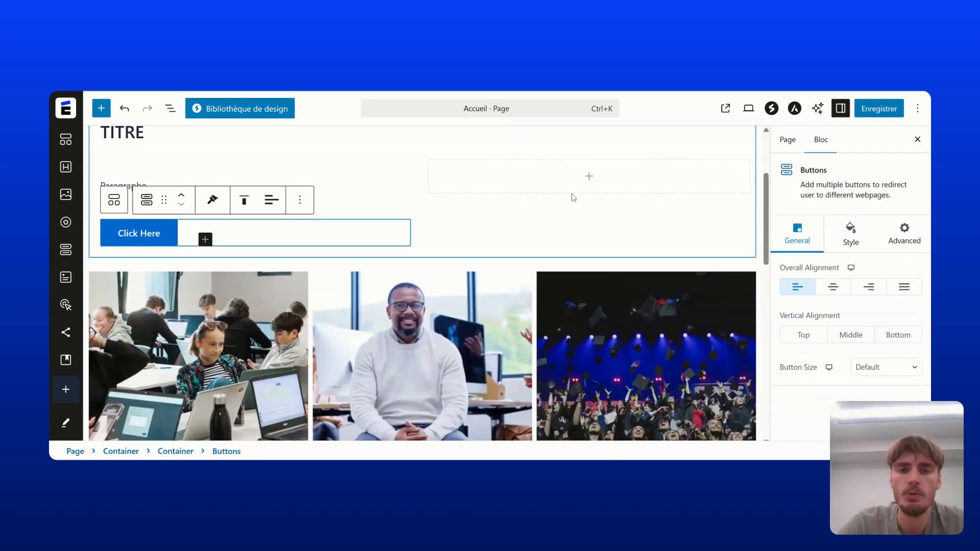
{"action": "left_click", "coordinate": [589, 180]}
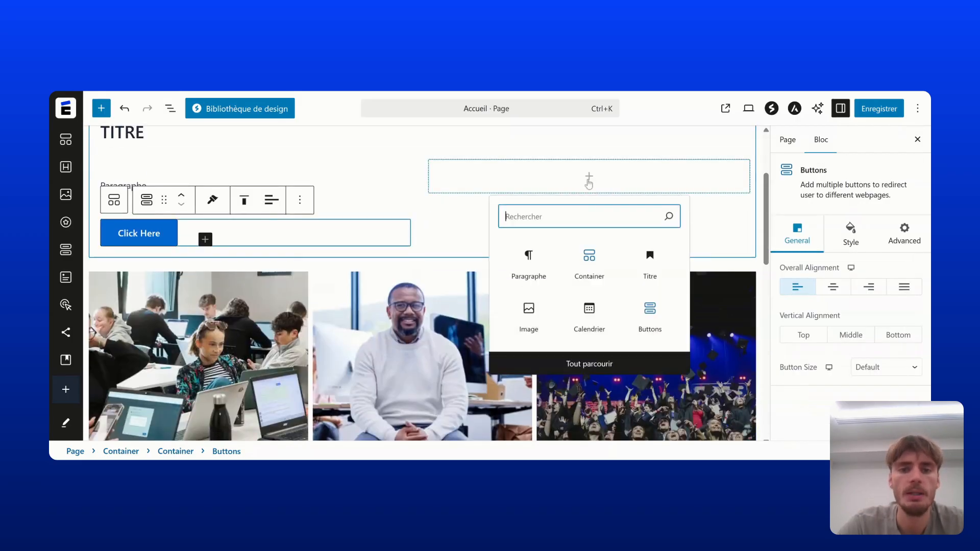
{"action": "type", "text": "MAGE"}
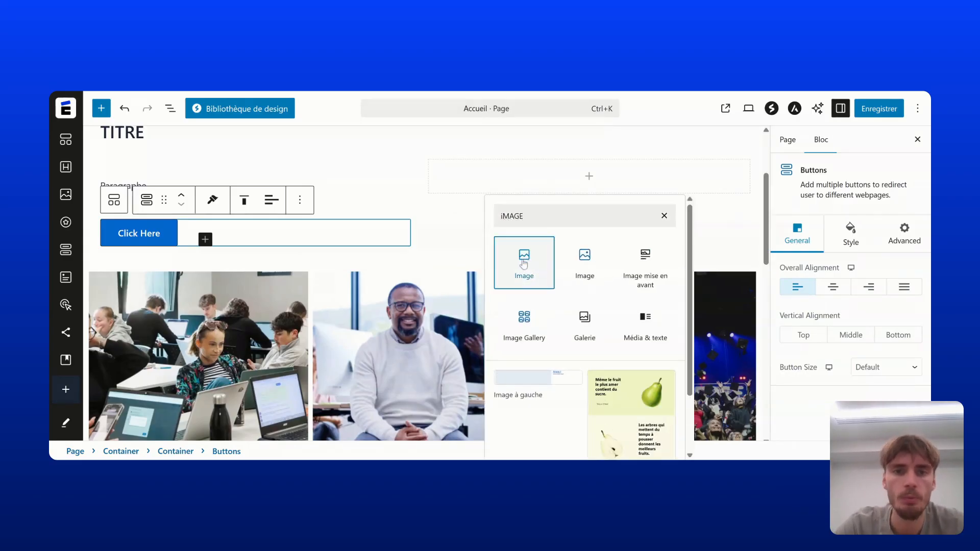
{"action": "left_click", "coordinate": [541, 271]}
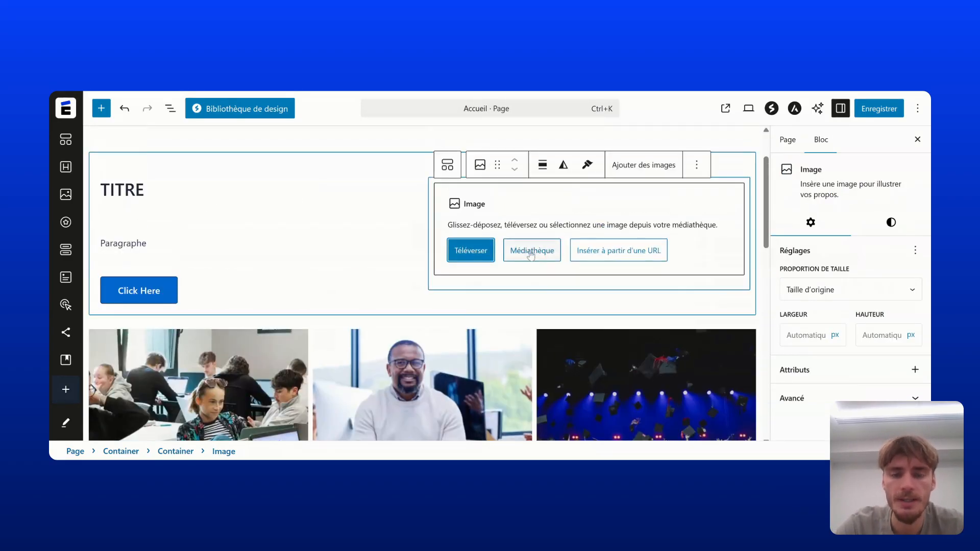
{"action": "left_click", "coordinate": [532, 250]}
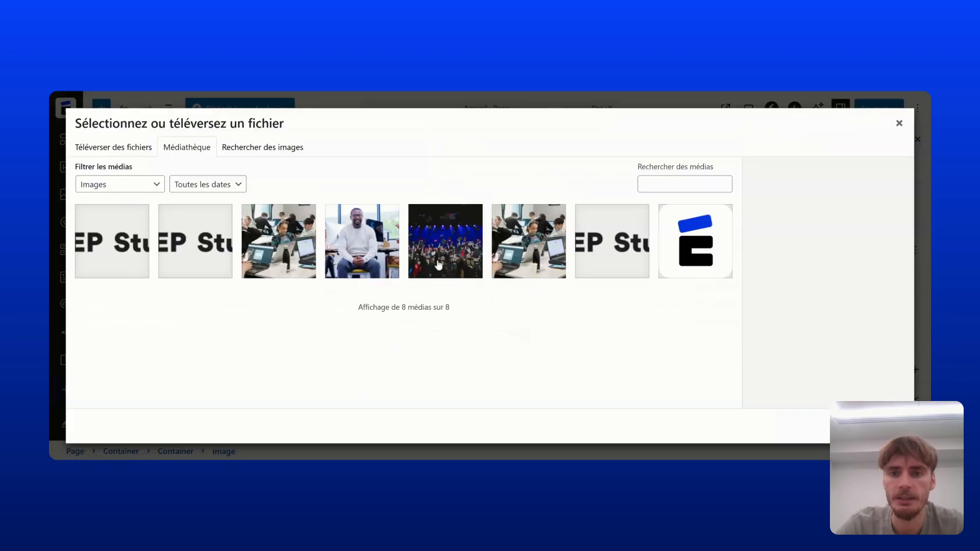
{"action": "left_click", "coordinate": [426, 260]}
{"action": "left_click", "coordinate": [877, 426]}
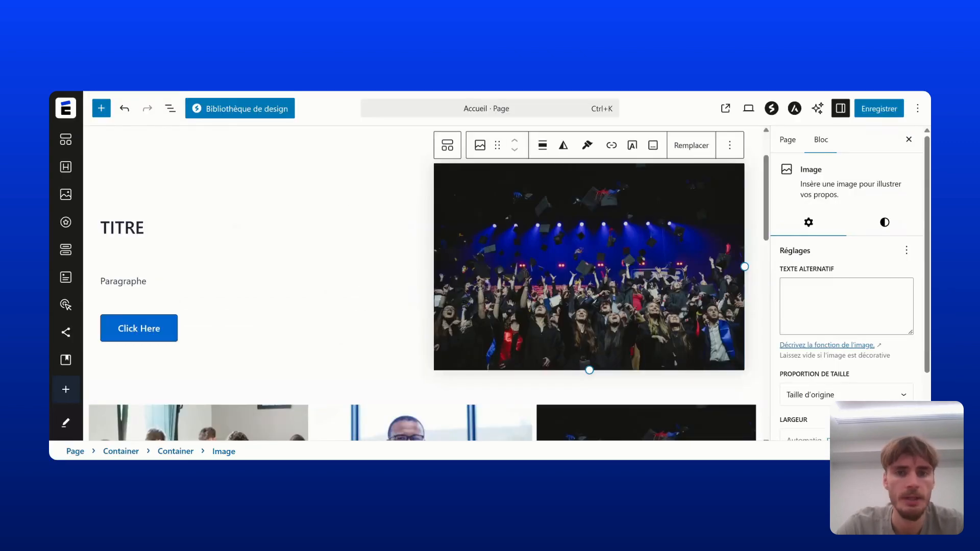
{"action": "scroll", "coordinate": [274, 258], "scroll_direction": "up", "scroll_amount": 1}
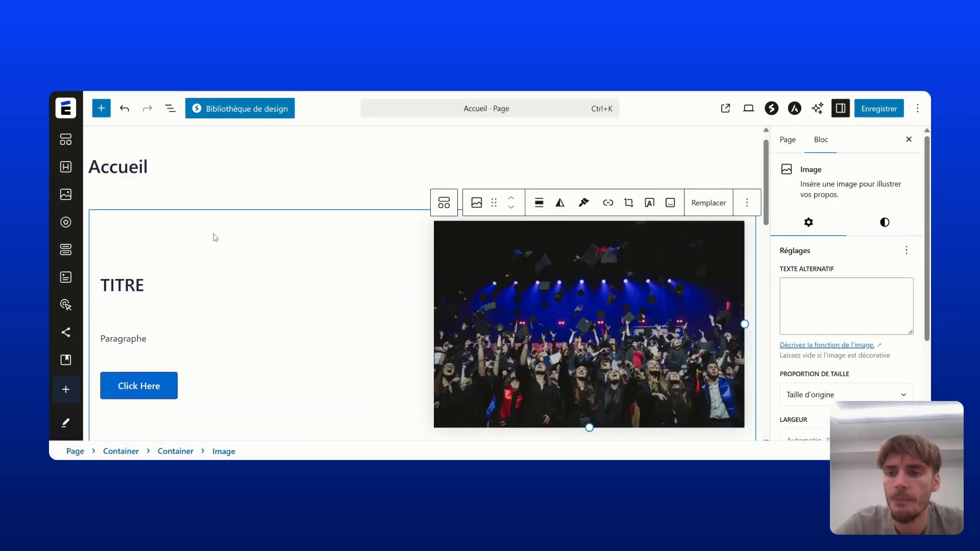
- Replace TITRE with "Offrez à vos étudiants NDRC des sites web professionnels, prêts en 24h" and Paragraphe with the EP Studly text on student WordPress + PrestaShop sites
{"action": "left_click", "coordinate": [266, 265]}
{"action": "scroll", "coordinate": [245, 235], "scroll_direction": "down", "scroll_amount": 1}
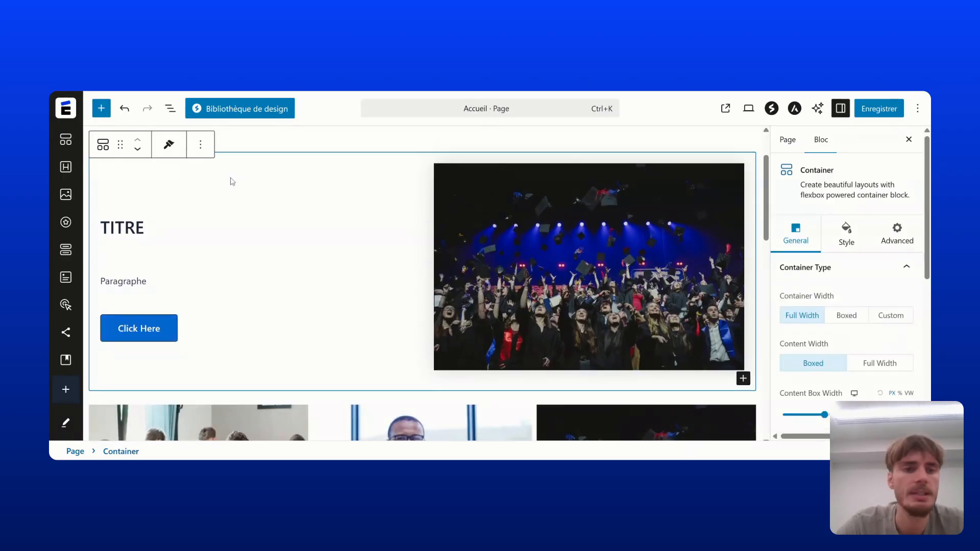
{"action": "left_click", "coordinate": [219, 225]}
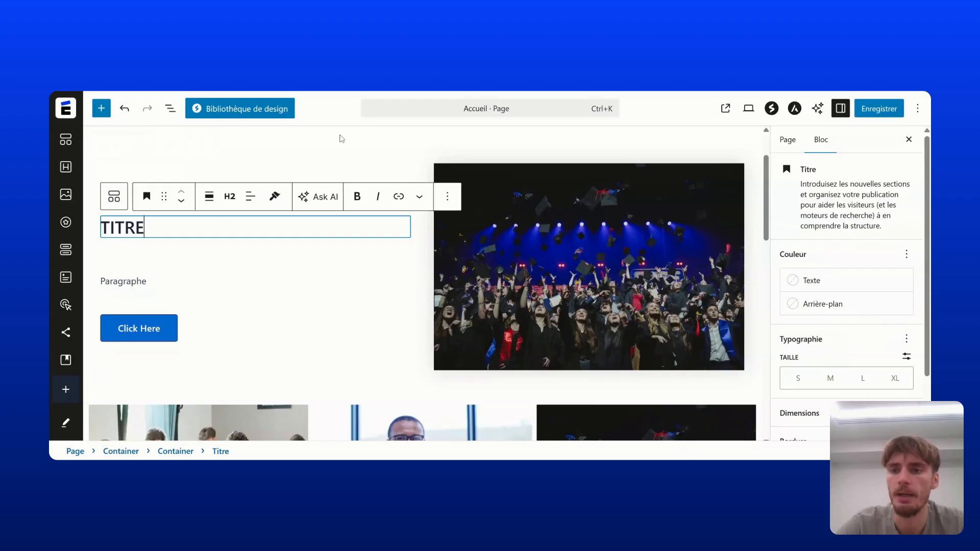
{"action": "key", "text": "ctrl+a"}
{"action": "type", "text": "Offrez à vos étudiants NDRC des sites web professionnels, prêts en 24h"}
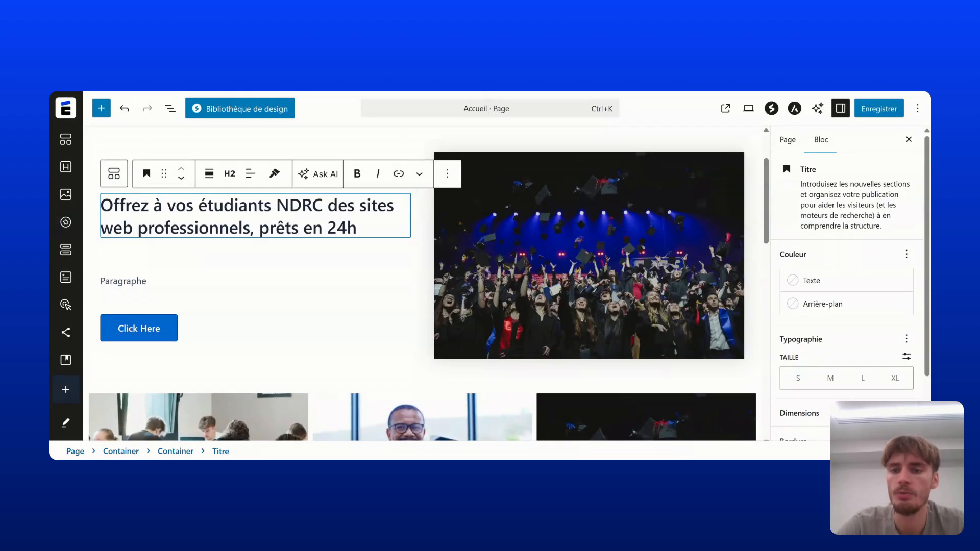
{"action": "left_click", "coordinate": [123, 281]}
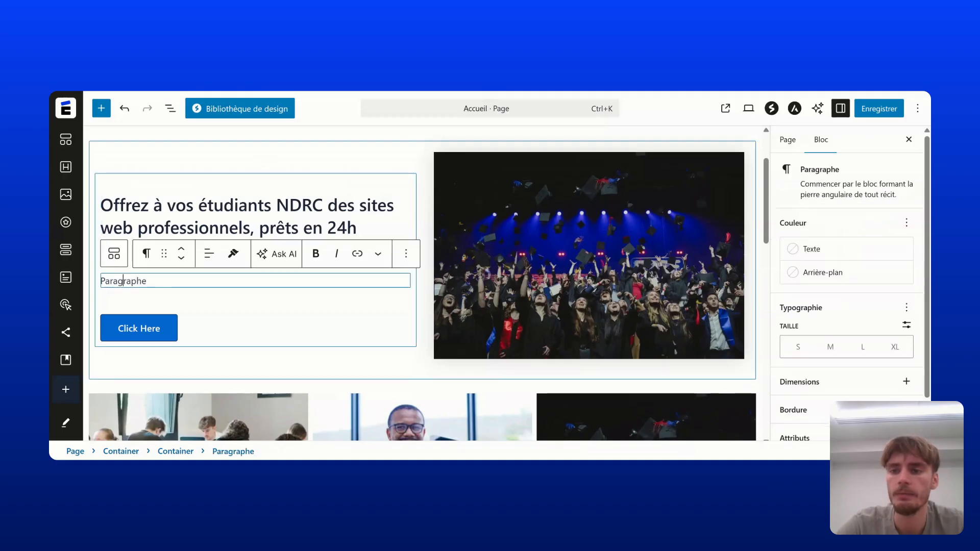
{"action": "type", "text": "EP Studly fournit à chaque étudiant un site WordPress + PrestaShop prêt à l’emploi, avec tutoriels, exercices et support continu. Les professeurs gagnent du temps, les étudiants réussissent mieux, l’école valorise son image."}
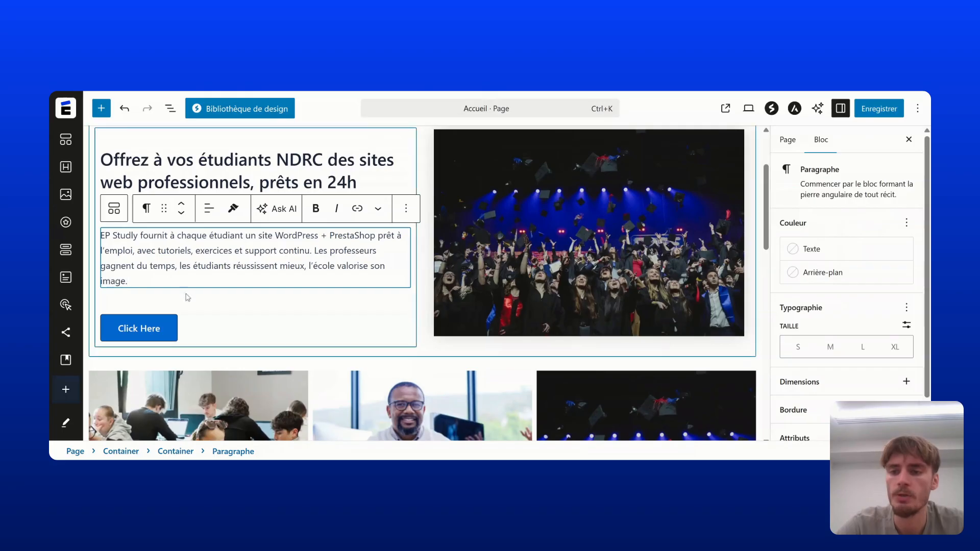
- Add a second button beside the Click Here button under the paragraph in the left column
{"action": "left_click", "coordinate": [171, 332]}
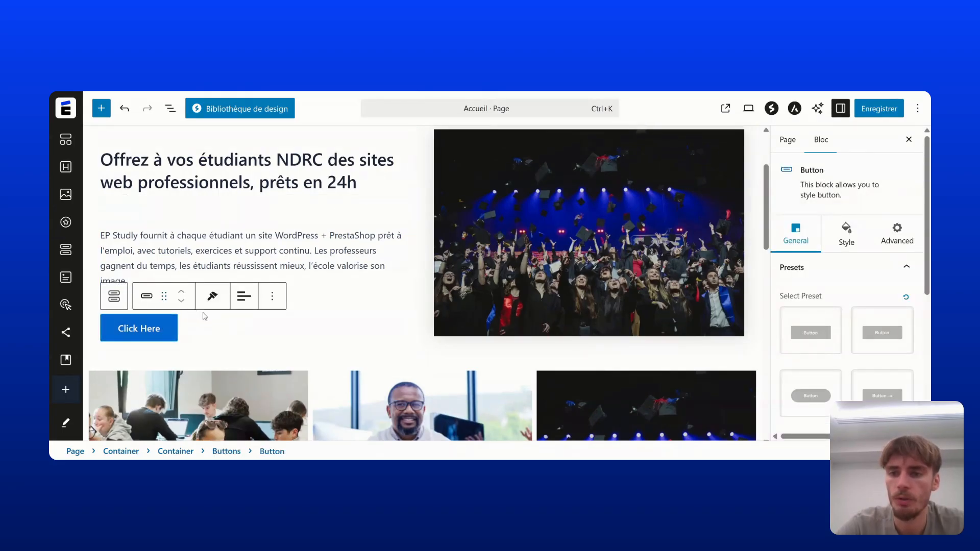
{"action": "left_click", "coordinate": [281, 332]}
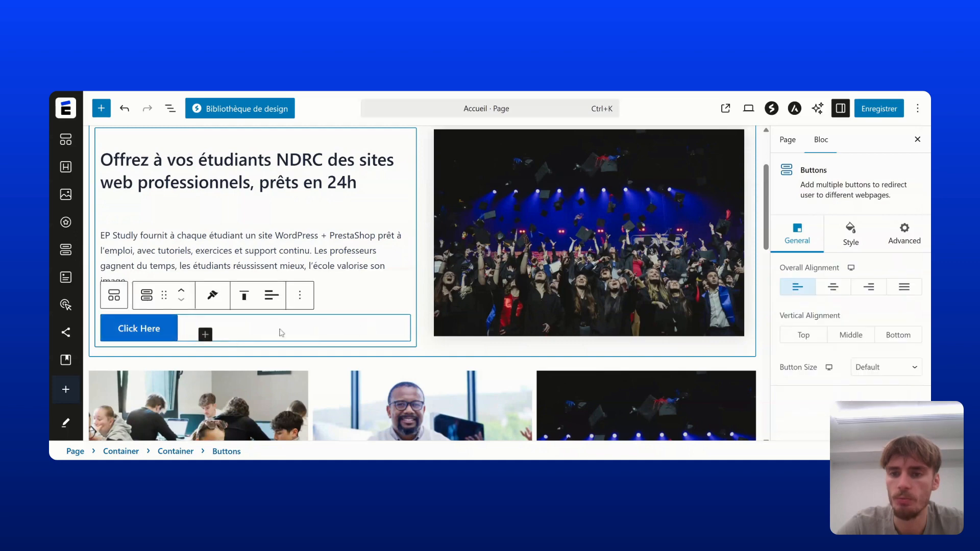
{"action": "left_click", "coordinate": [205, 334]}
{"action": "scroll", "coordinate": [259, 349], "scroll_direction": "down", "scroll_amount": 1}
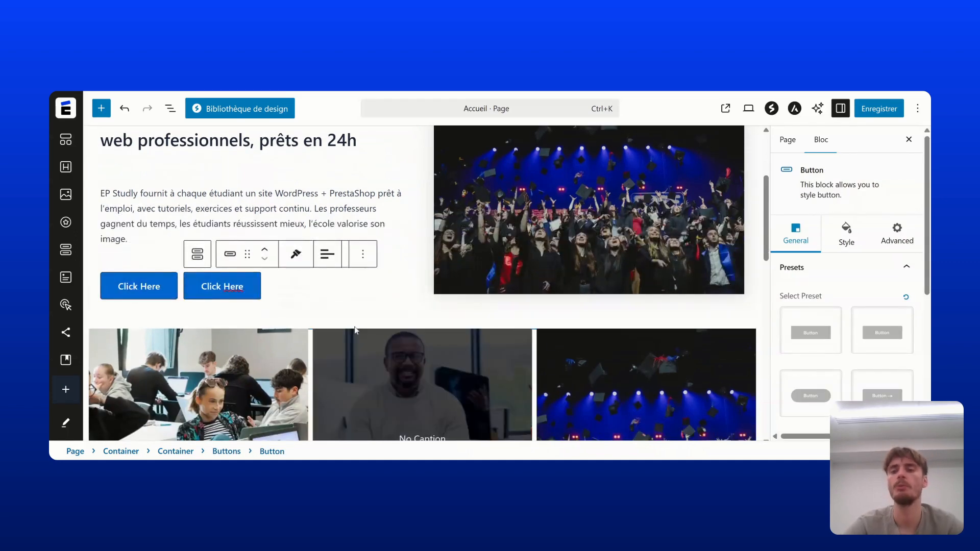
- Change the label of the first button under the paragraph to "Contactez nous"
{"action": "double_click", "coordinate": [147, 289]}
{"action": "triple_click", "coordinate": [147, 289]}
{"action": "type", "text": "c"}
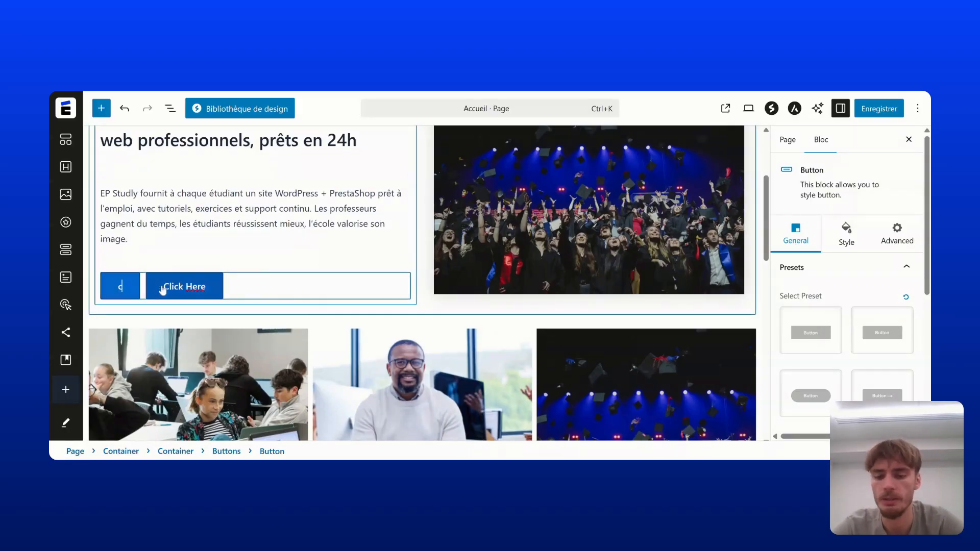
{"action": "type", "text": "ONTAC"}
{"action": "key", "text": "BackSpace"}
{"action": "key", "text": "BackSpace"}
{"action": "key", "text": "BackSpace"}
{"action": "key", "text": "BackSpace"}
{"action": "key", "text": "BackSpace"}
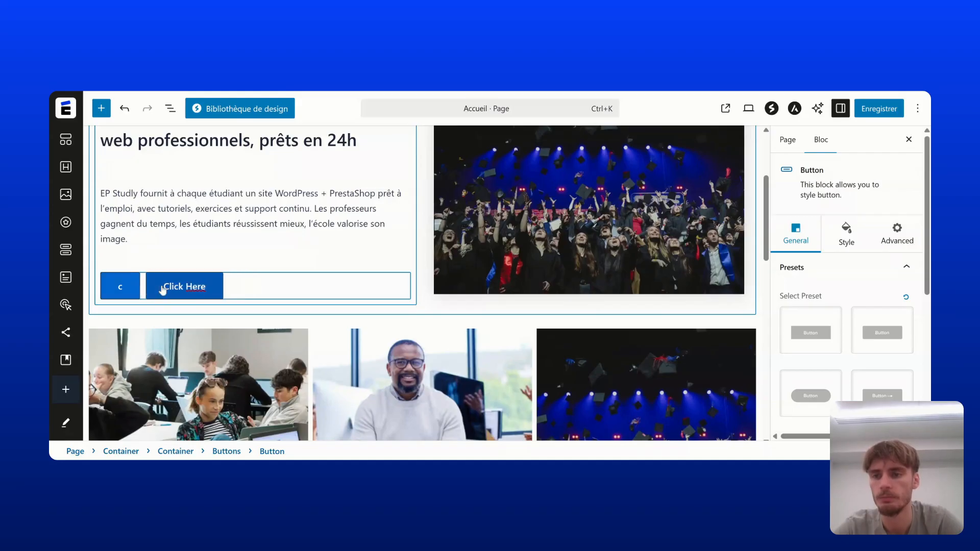
{"action": "type", "text": "ontactez no"}
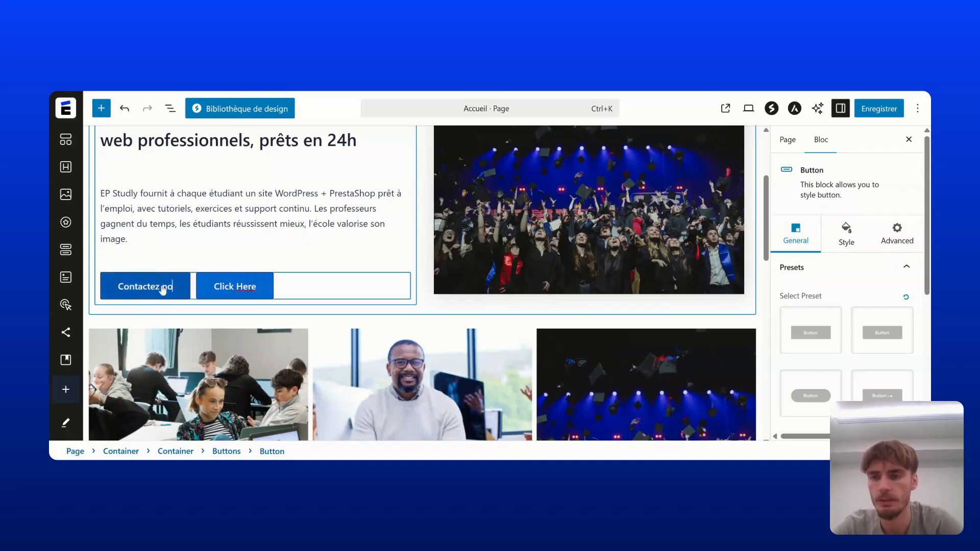
{"action": "key", "text": "BackSpace"}
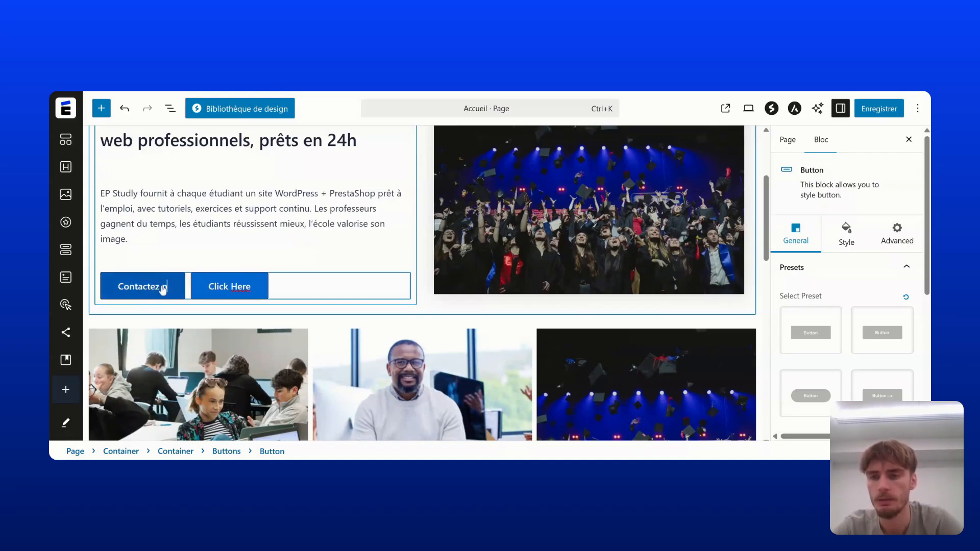
{"action": "type", "text": "ous"}
- Change the label of the second button to "Youtube"
{"action": "left_click", "coordinate": [231, 286]}
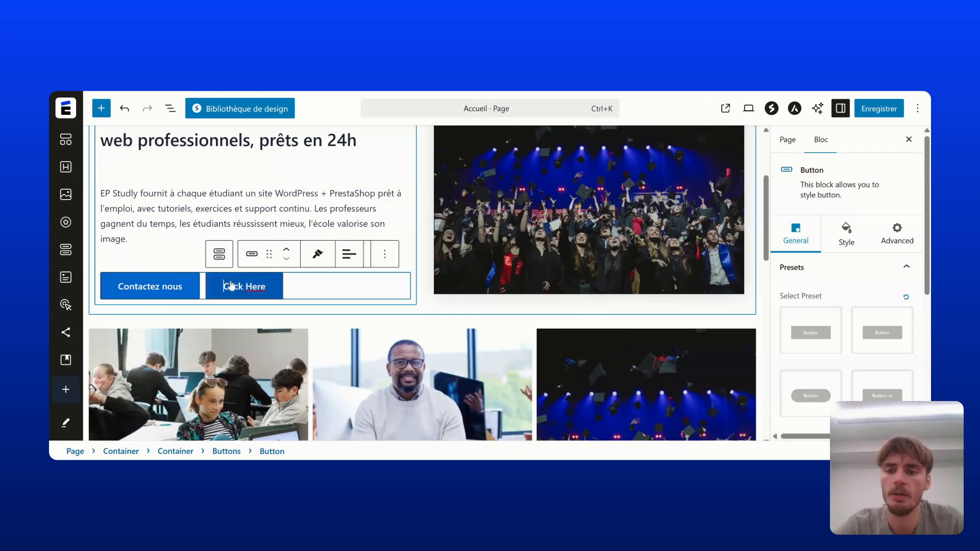
{"action": "key", "text": "ctrl+shift+Right"}
{"action": "key", "text": "ctrl+shift+Right"}
{"action": "key", "text": "BackSpace"}
{"action": "type", "text": "Y"}
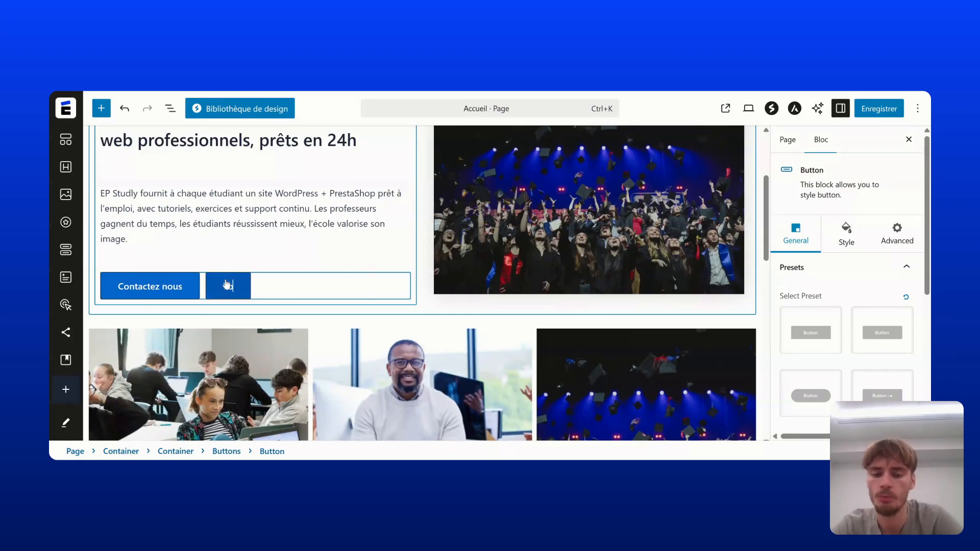
{"action": "type", "text": "outube"}
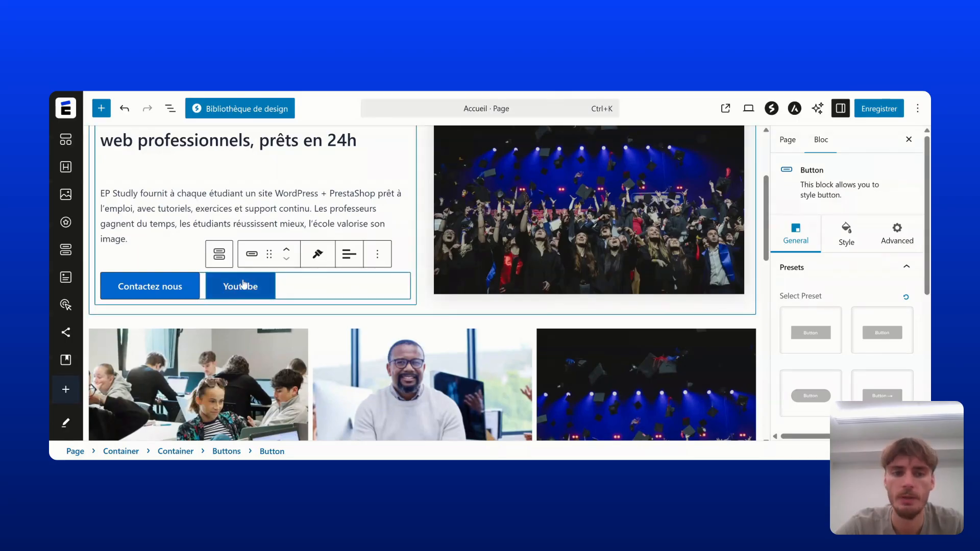
{"action": "scroll", "coordinate": [832, 292], "scroll_direction": "down", "scroll_amount": 3}
{"action": "left_click", "coordinate": [822, 331]}
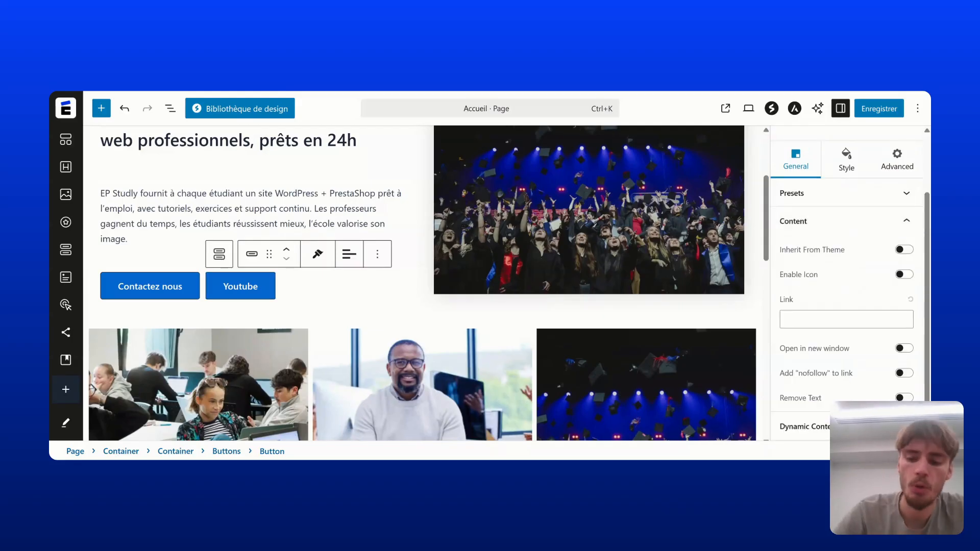
{"action": "key", "text": "ctrl+v"}
{"action": "left_click_drag", "start_coordinate": [811, 320], "coordinate": [682, 325]}
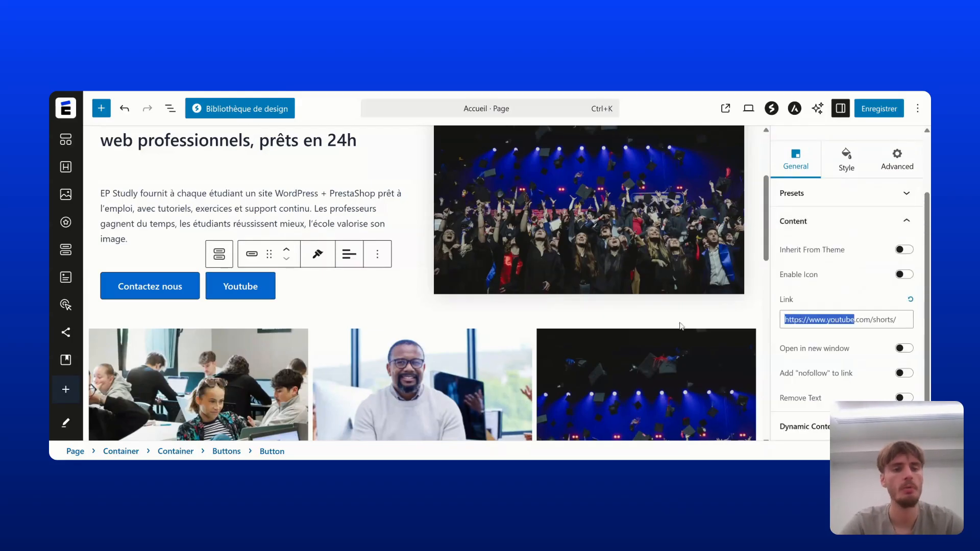
{"action": "left_click", "coordinate": [806, 320]}
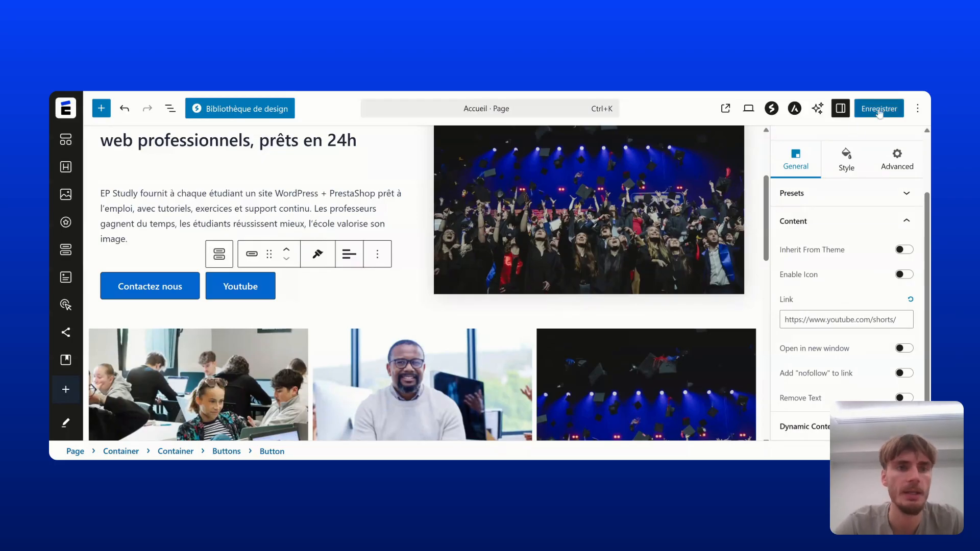
{"action": "left_click", "coordinate": [879, 108]}
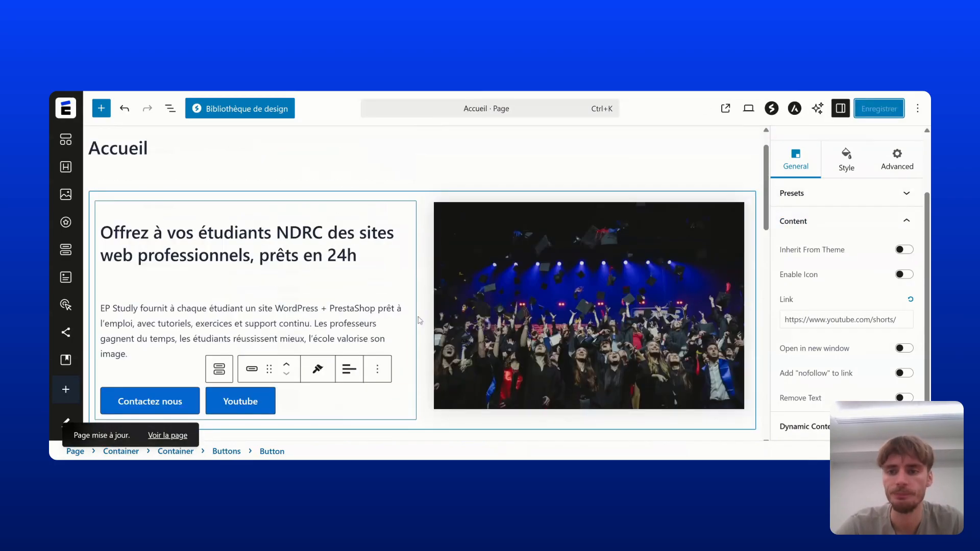
- Set the row gap of the inner container holding the heading, text and buttons to 0 px
{"action": "left_click", "coordinate": [191, 250]}
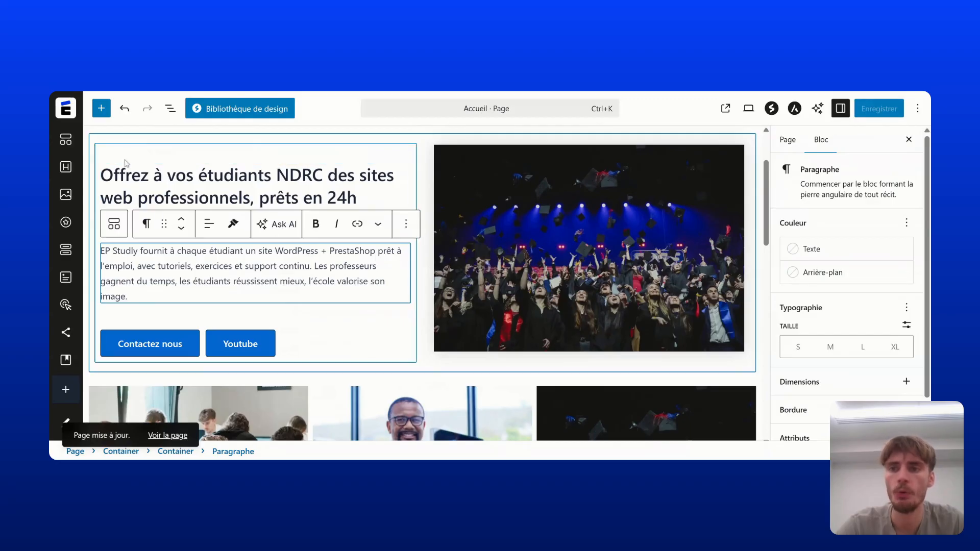
{"action": "left_click", "coordinate": [109, 151]}
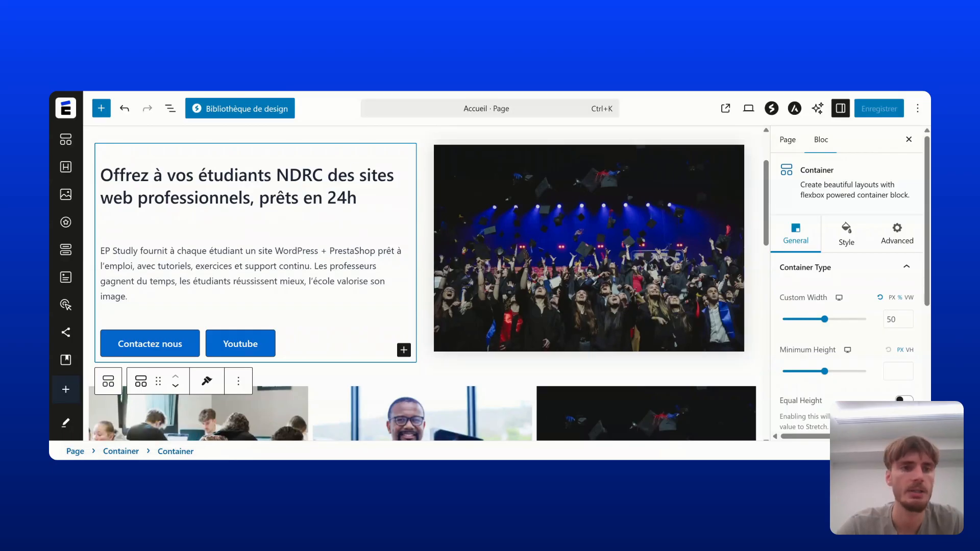
{"action": "left_click", "coordinate": [857, 236]}
{"action": "scroll", "coordinate": [857, 234], "scroll_direction": "down", "scroll_amount": 1}
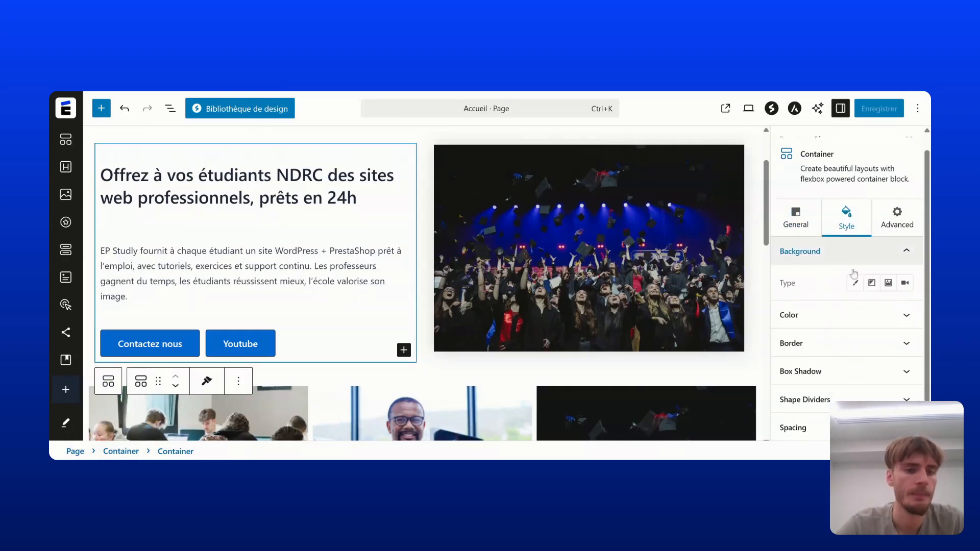
{"action": "left_click", "coordinate": [811, 426]}
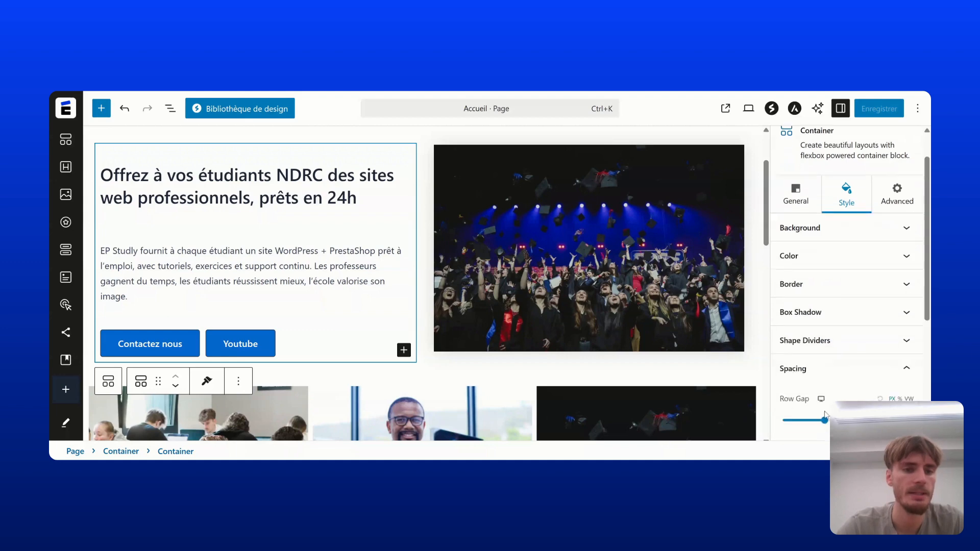
{"action": "left_click_drag", "start_coordinate": [824, 210], "coordinate": [783, 211]}
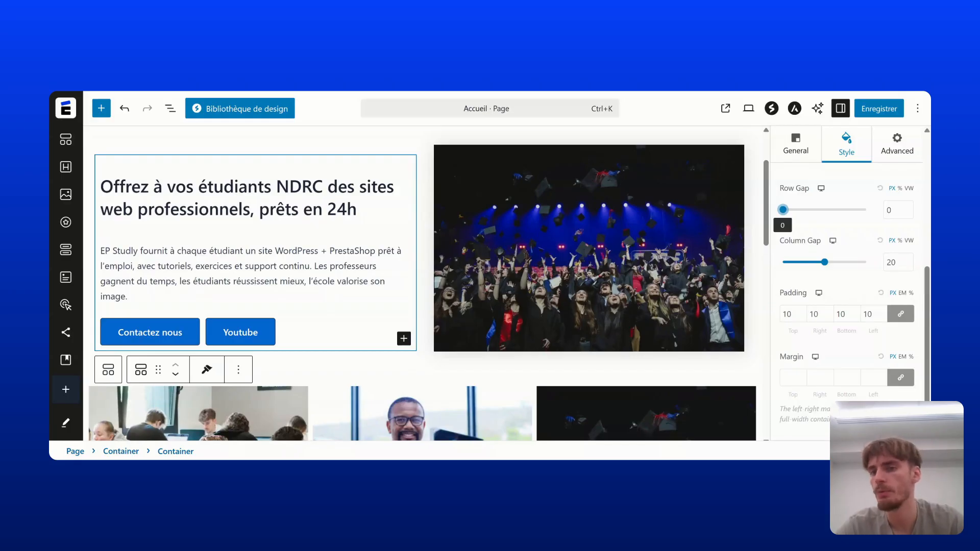
- Change the hero heading "Offrez à vos étudiants NDRC..." to heading level H1 and save the page
{"action": "left_click", "coordinate": [149, 188]}
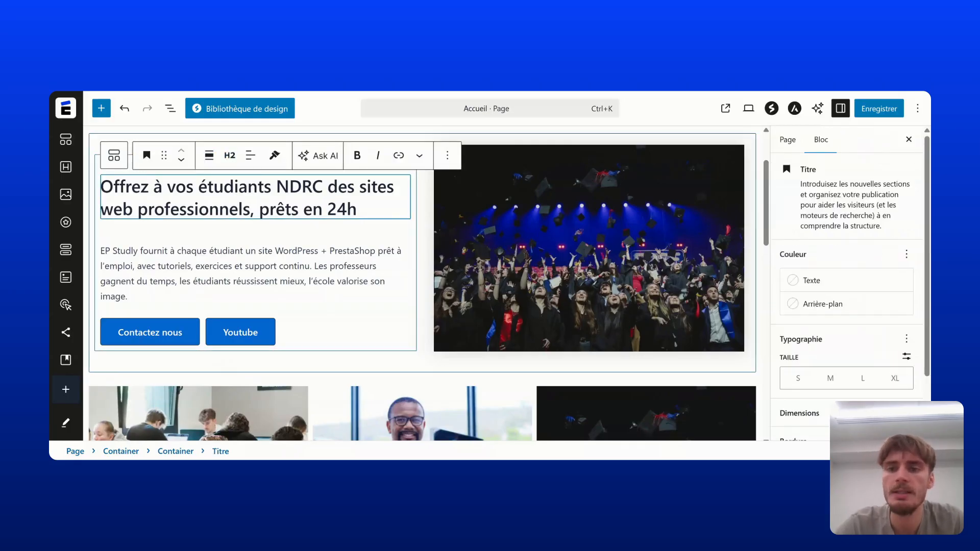
{"action": "left_click_drag", "start_coordinate": [358, 210], "coordinate": [244, 175]}
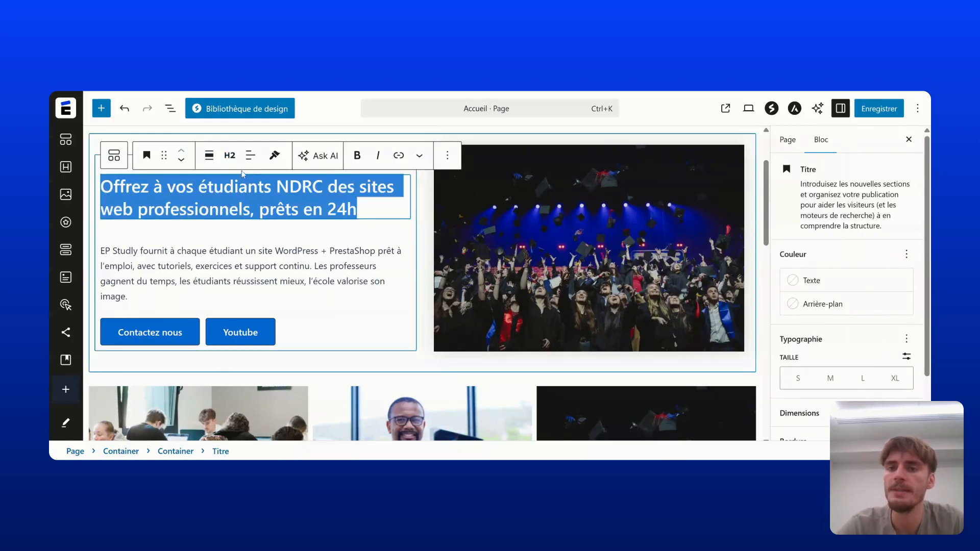
{"action": "left_click", "coordinate": [230, 157]}
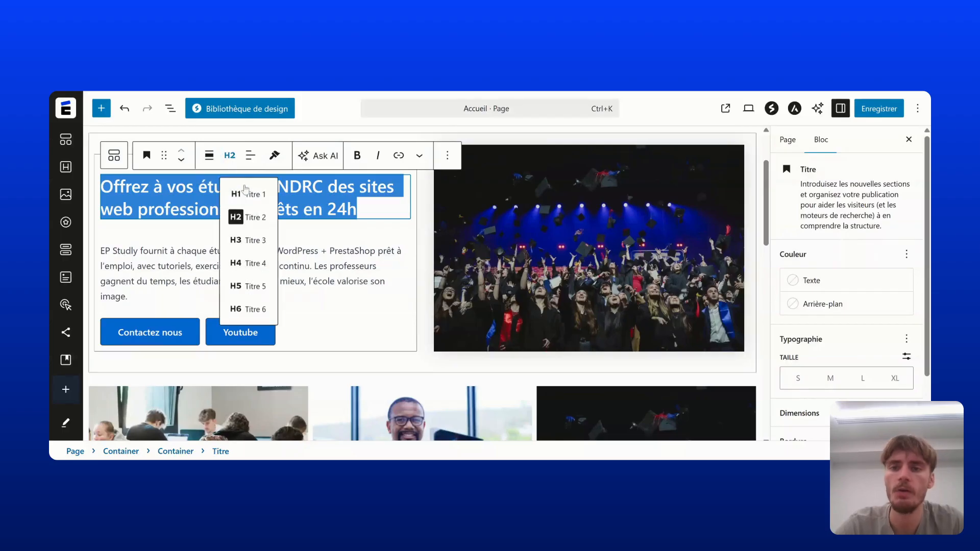
{"action": "left_click", "coordinate": [246, 196]}
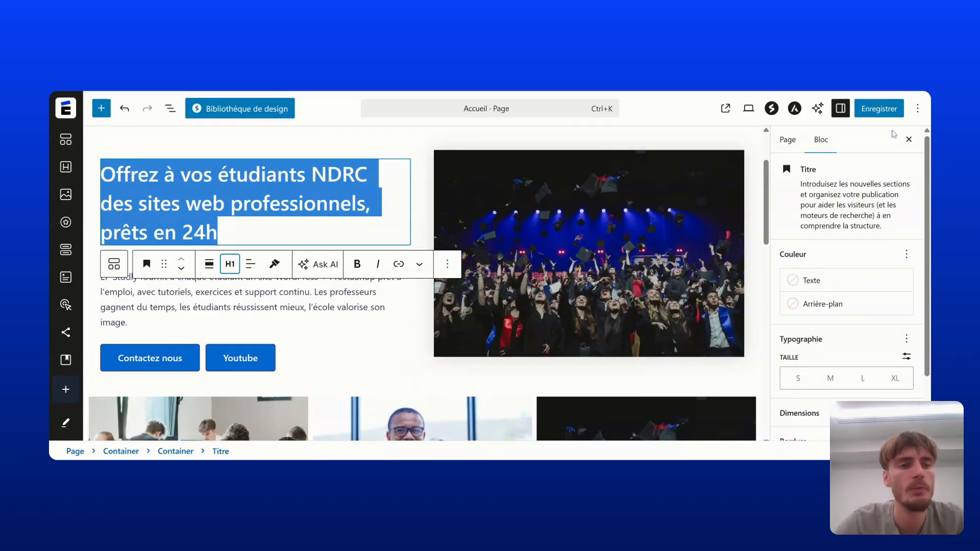
{"action": "left_click", "coordinate": [881, 112]}
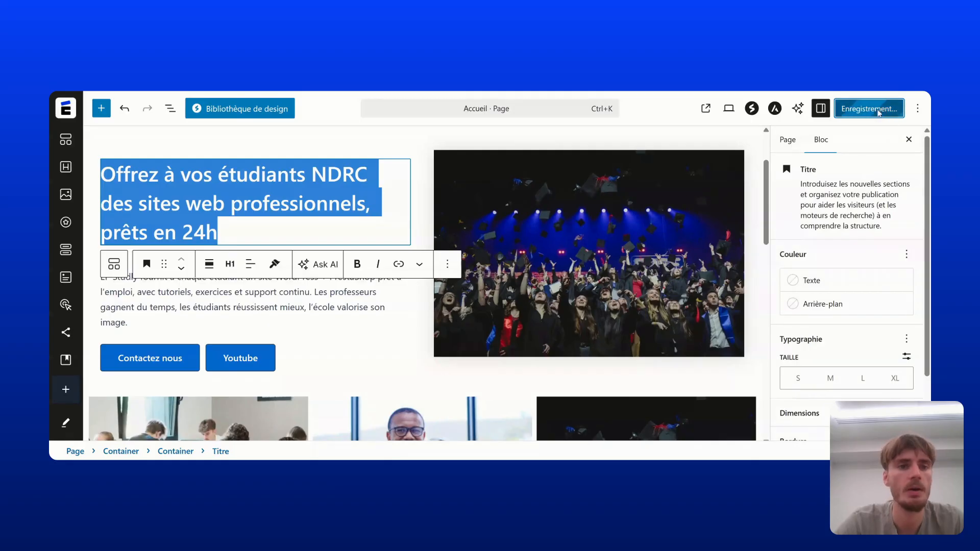
- Unlink the margin values of the outer hero container and set its top margin to 80 px
{"action": "scroll", "coordinate": [375, 282], "scroll_direction": "down", "scroll_amount": 1}
{"action": "scroll", "coordinate": [375, 281], "scroll_direction": "down", "scroll_amount": 3}
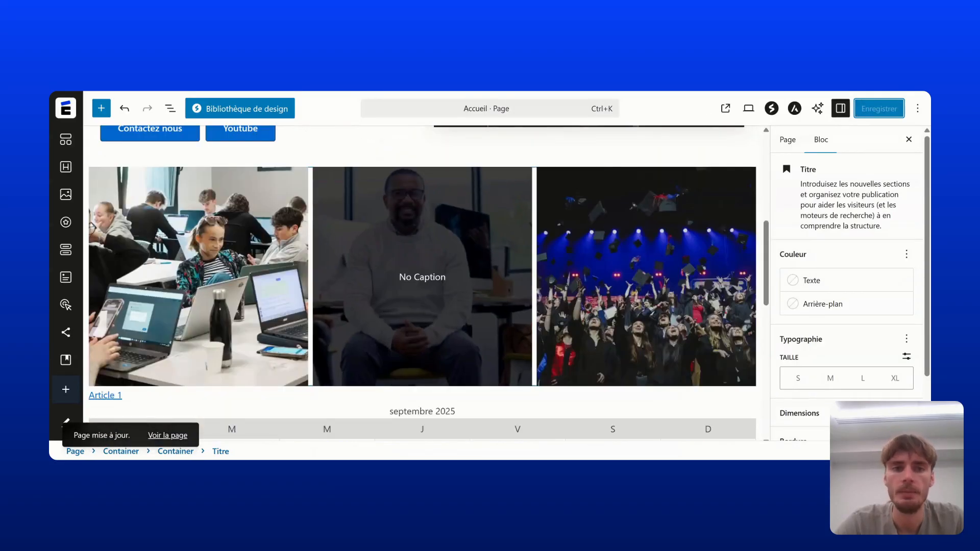
{"action": "scroll", "coordinate": [388, 281], "scroll_direction": "up", "scroll_amount": 1}
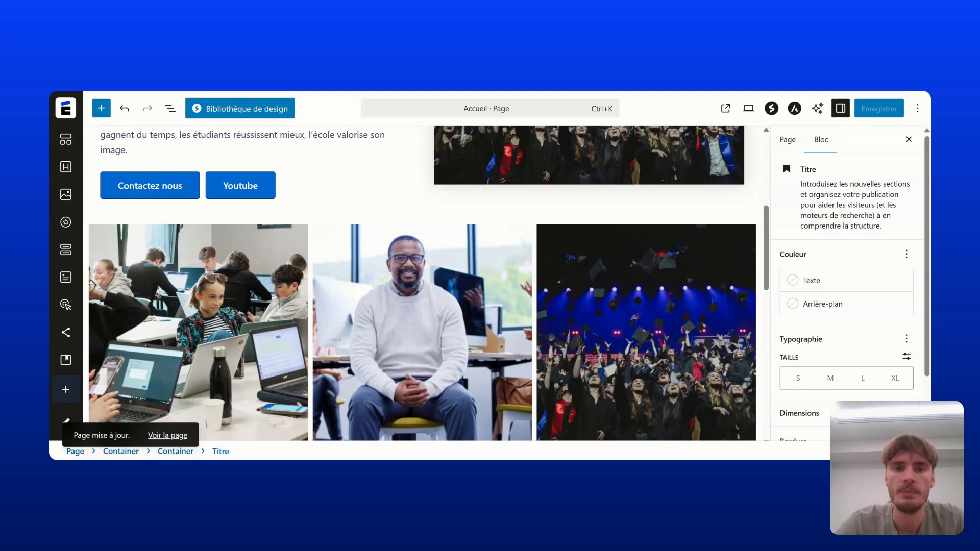
{"action": "scroll", "coordinate": [598, 227], "scroll_direction": "up", "scroll_amount": 4}
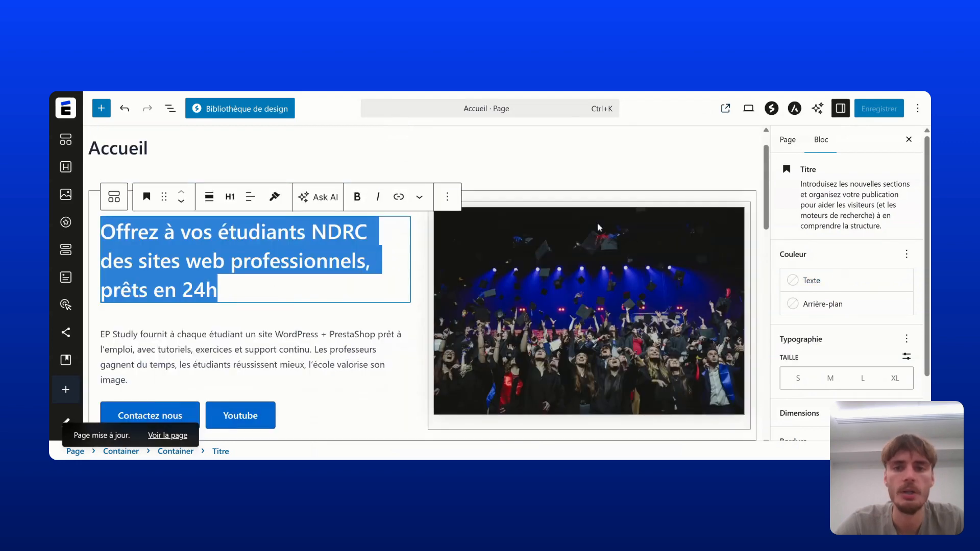
{"action": "left_click", "coordinate": [518, 199]}
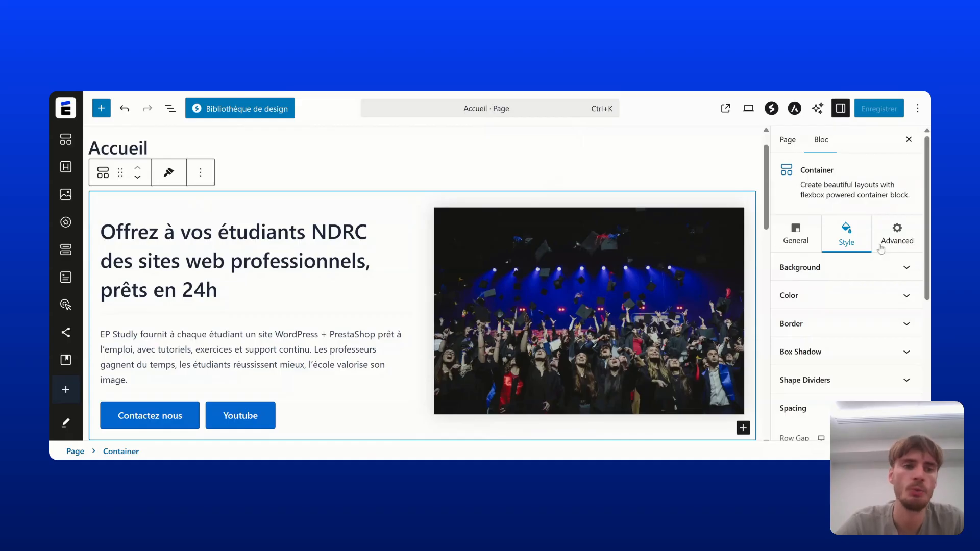
{"action": "scroll", "coordinate": [879, 249], "scroll_direction": "down", "scroll_amount": 5}
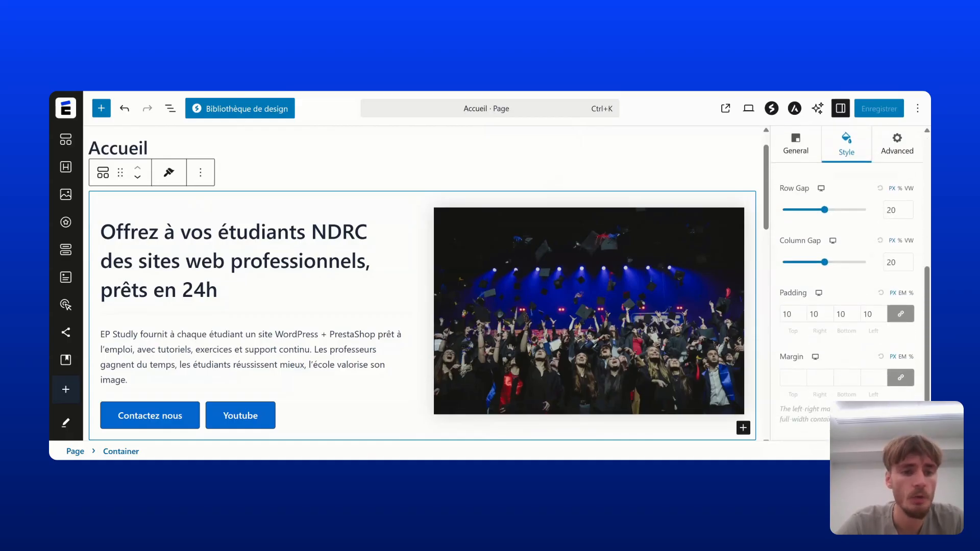
{"action": "left_click", "coordinate": [899, 381]}
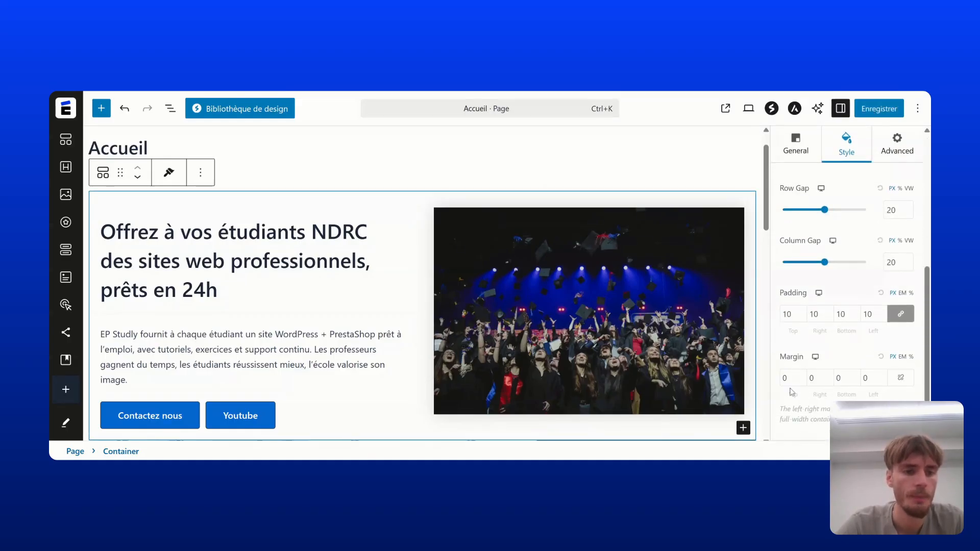
{"action": "left_click", "coordinate": [789, 378]}
{"action": "type", "text": "80"}
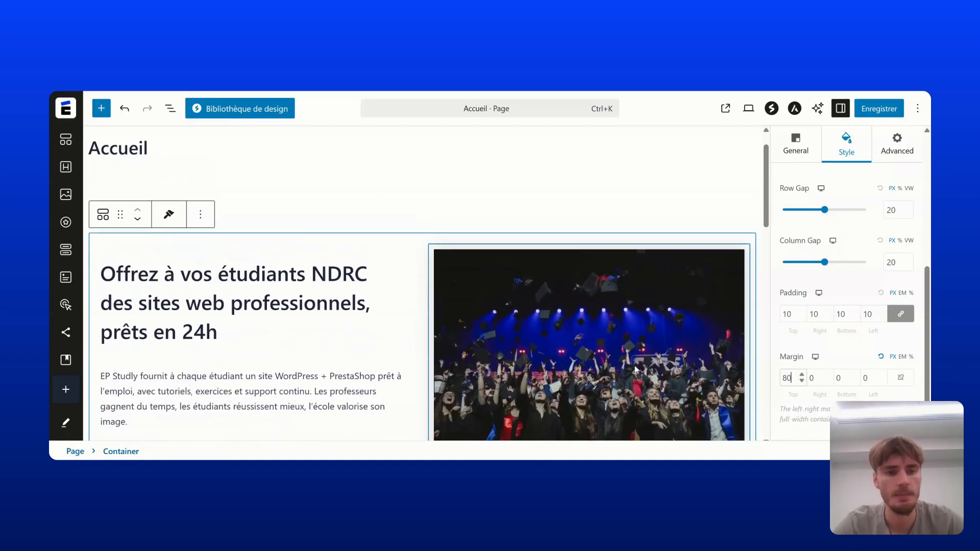
- Set the outer hero container's bottom margin to 80 px and save the page
{"action": "key", "text": "Tab"}
{"action": "key", "text": "Tab"}
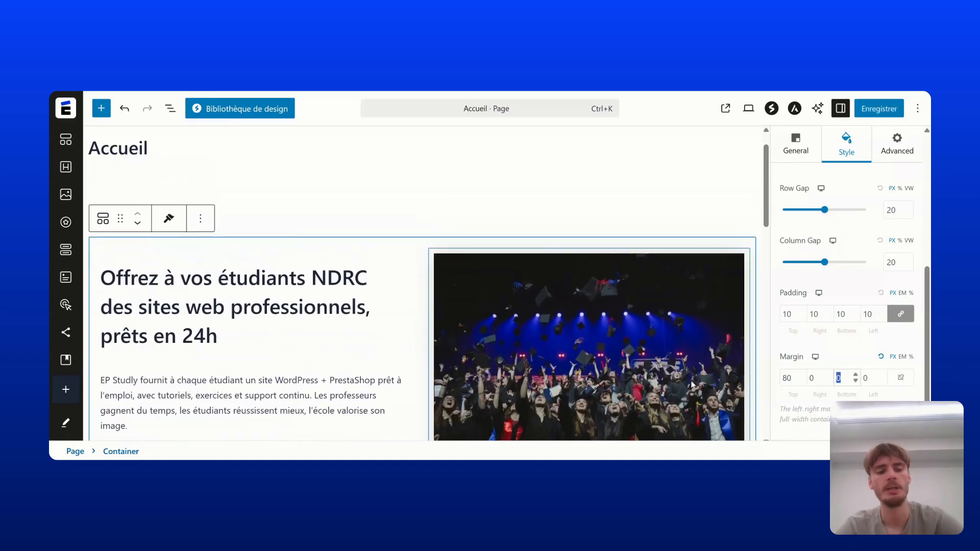
{"action": "type", "text": "80"}
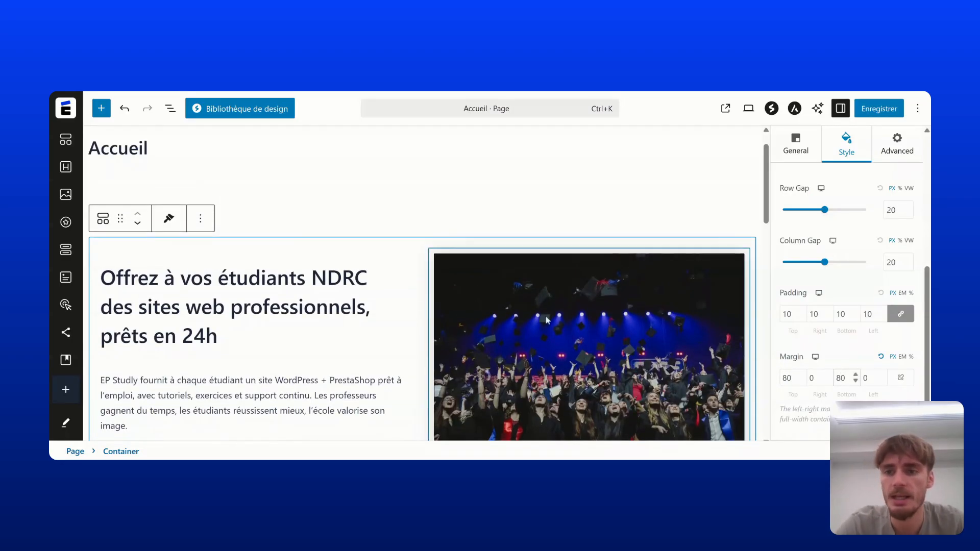
{"action": "scroll", "coordinate": [513, 295], "scroll_direction": "down", "scroll_amount": 1}
{"action": "left_click", "coordinate": [879, 109]}
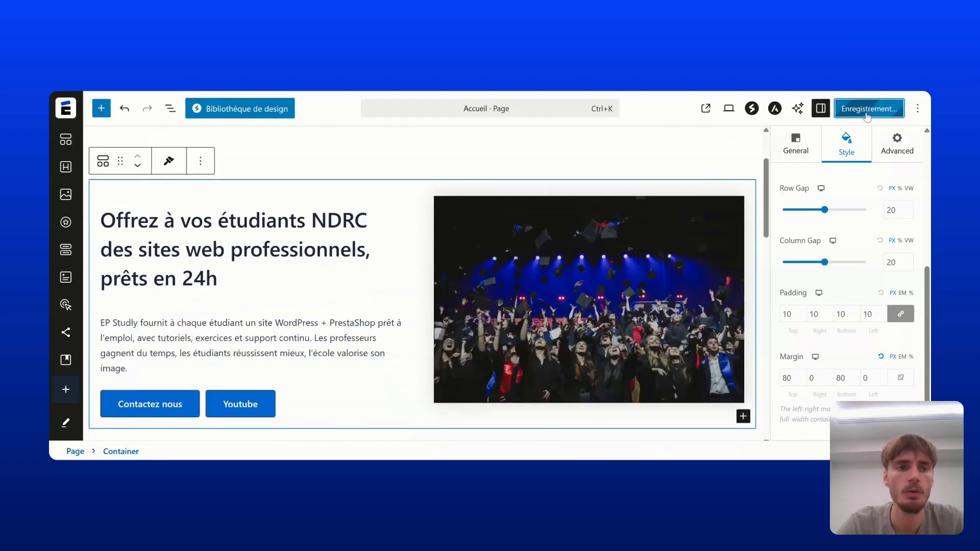